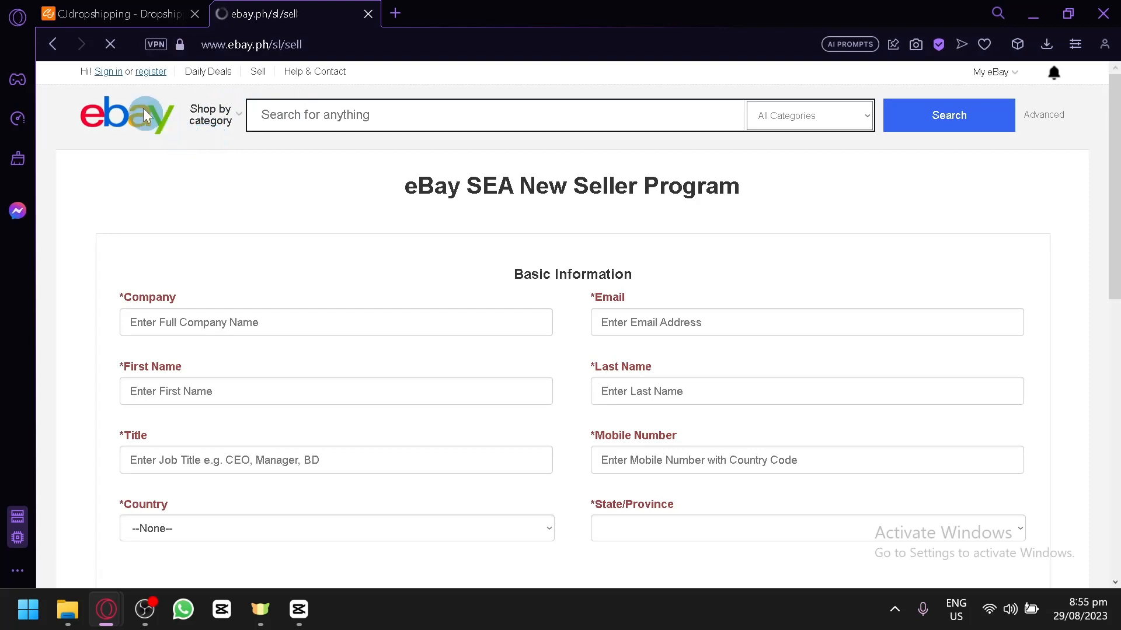
Step: Open the eBay home page from the selling page and look through its featured categories
click(129, 12)
click(268, 14)
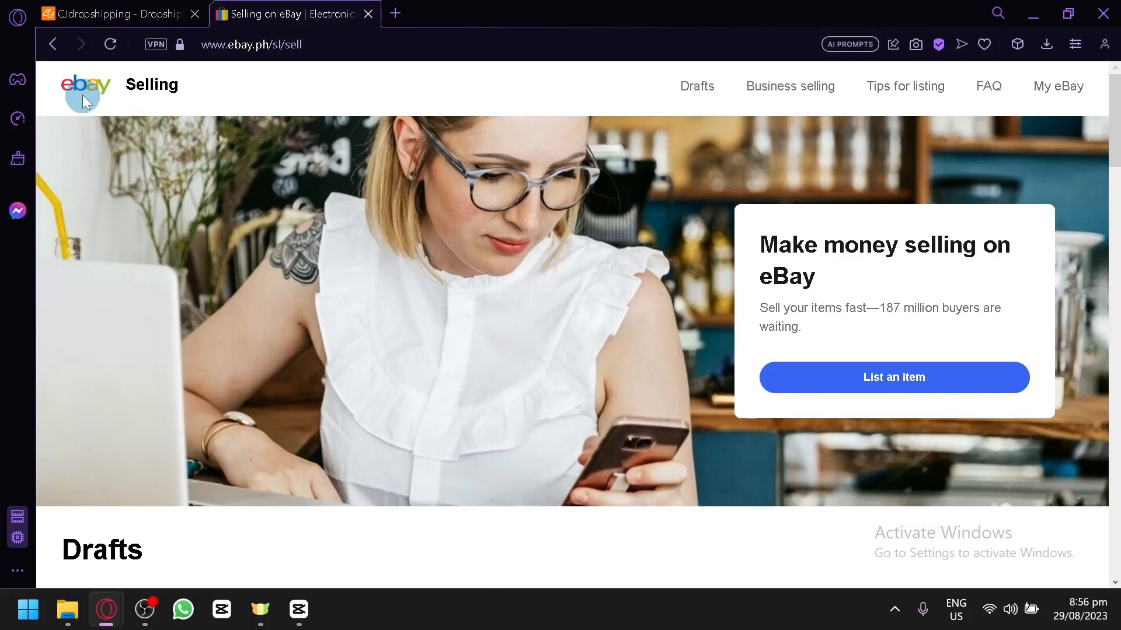
click(83, 97)
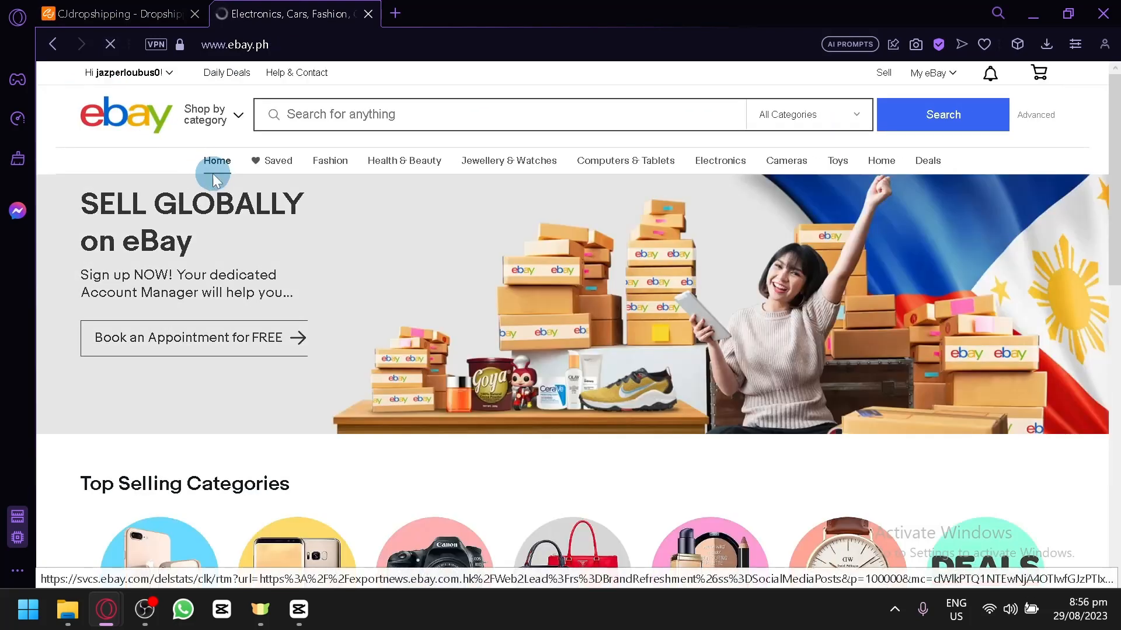
scroll(189, 143, down, 5)
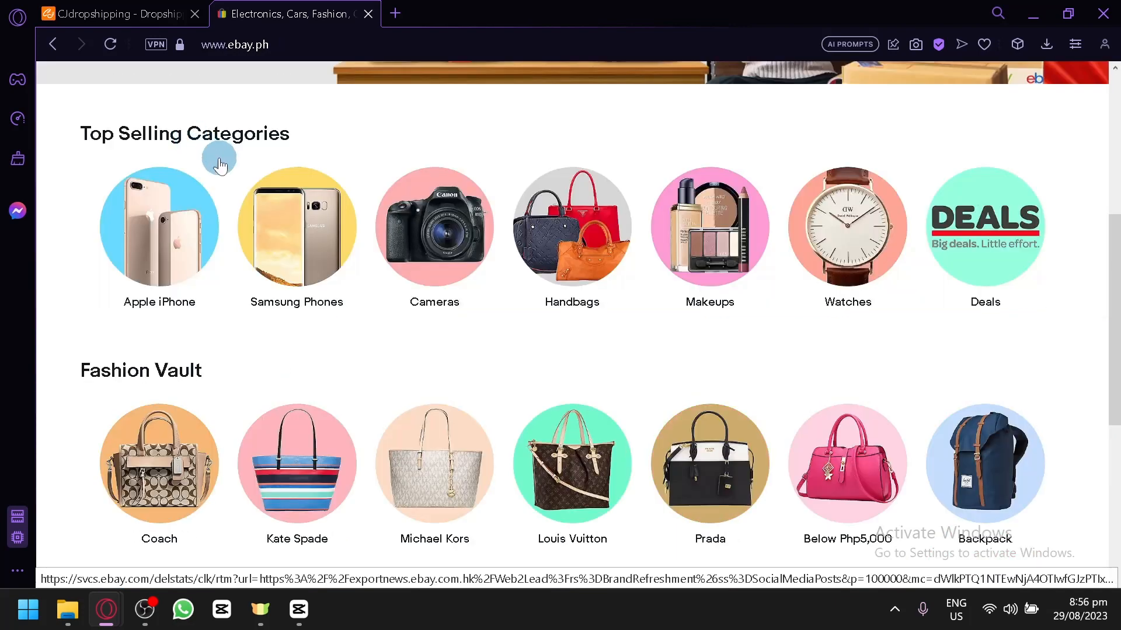
scroll(220, 158, down, 5)
scroll(210, 169, up, 8)
scroll(205, 175, up, 3)
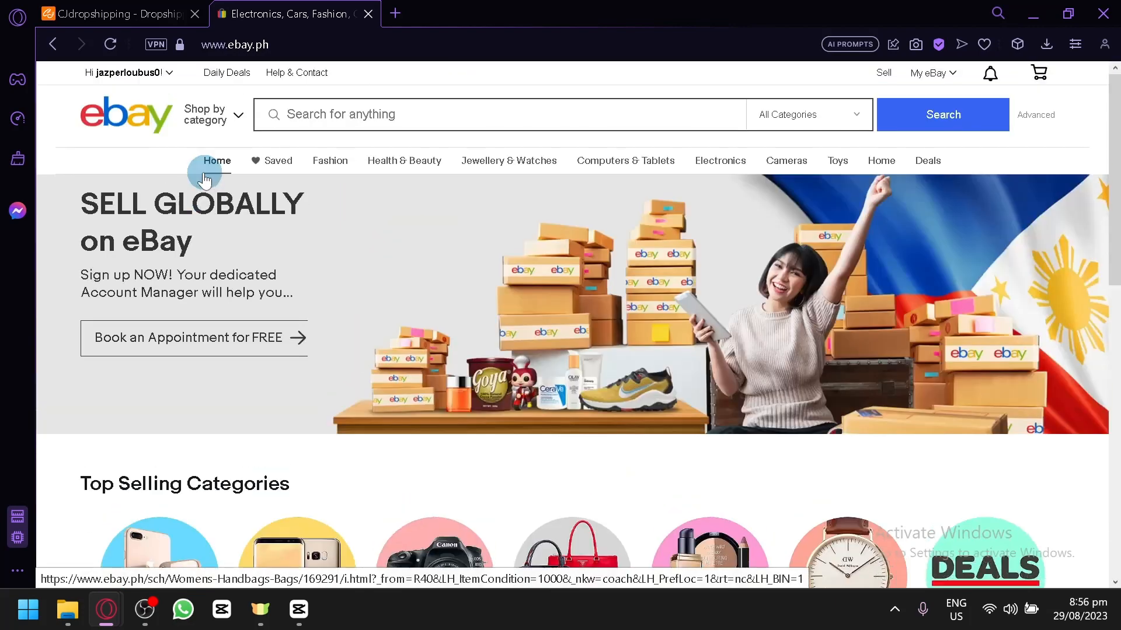
Step: Switch to the CJdropshipping site and open the My CJ account area
click(123, 21)
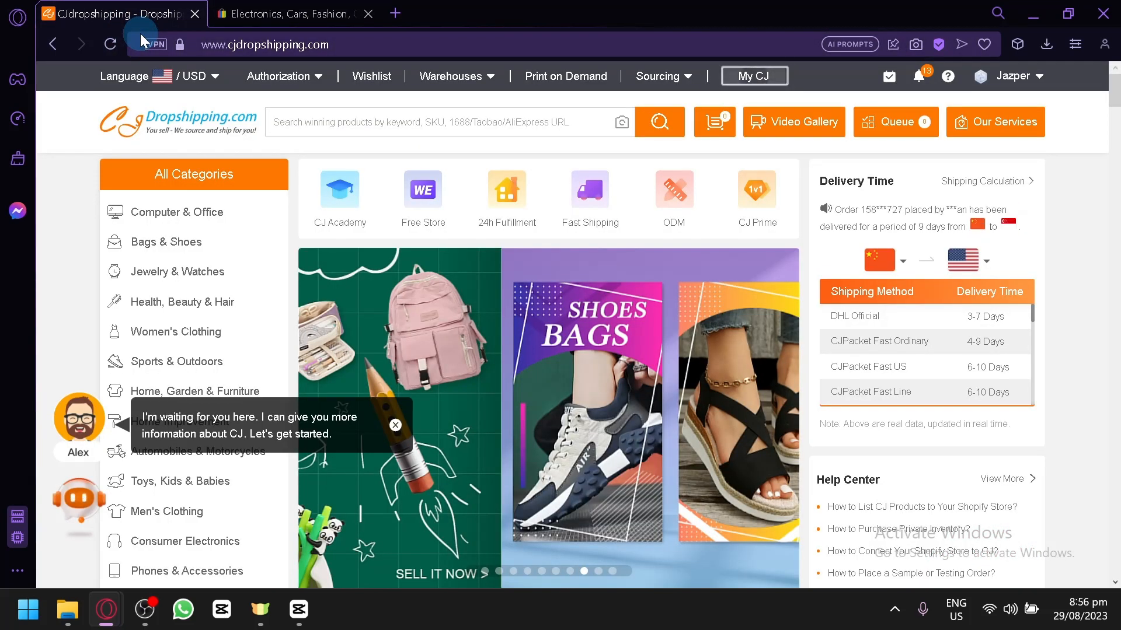
mouse_move(279, 76)
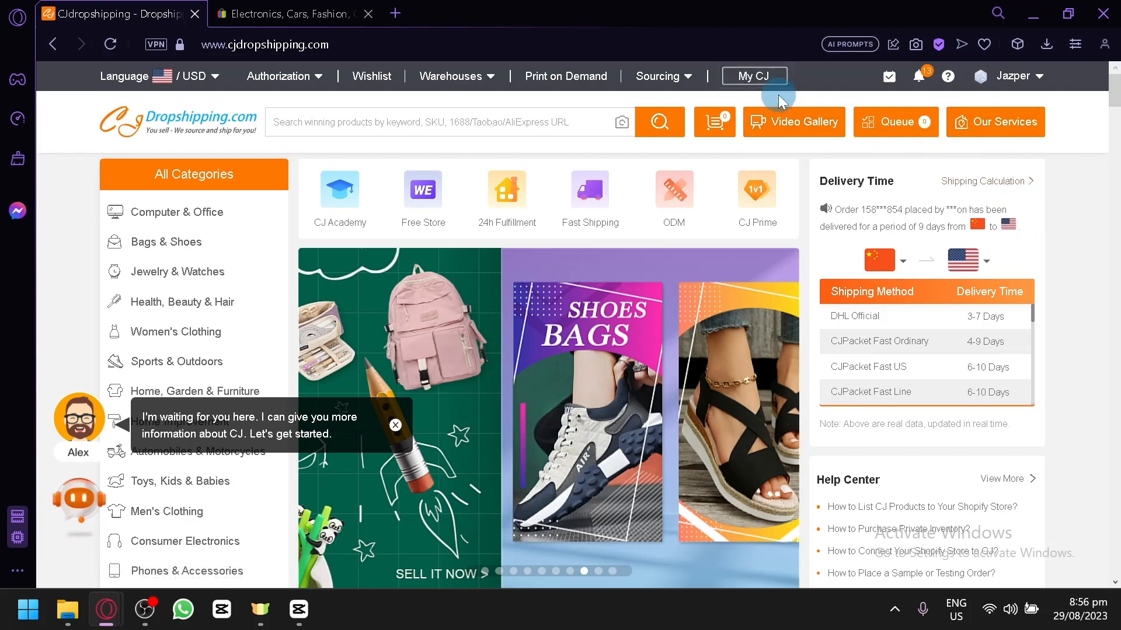
scroll(779, 95, up, 5)
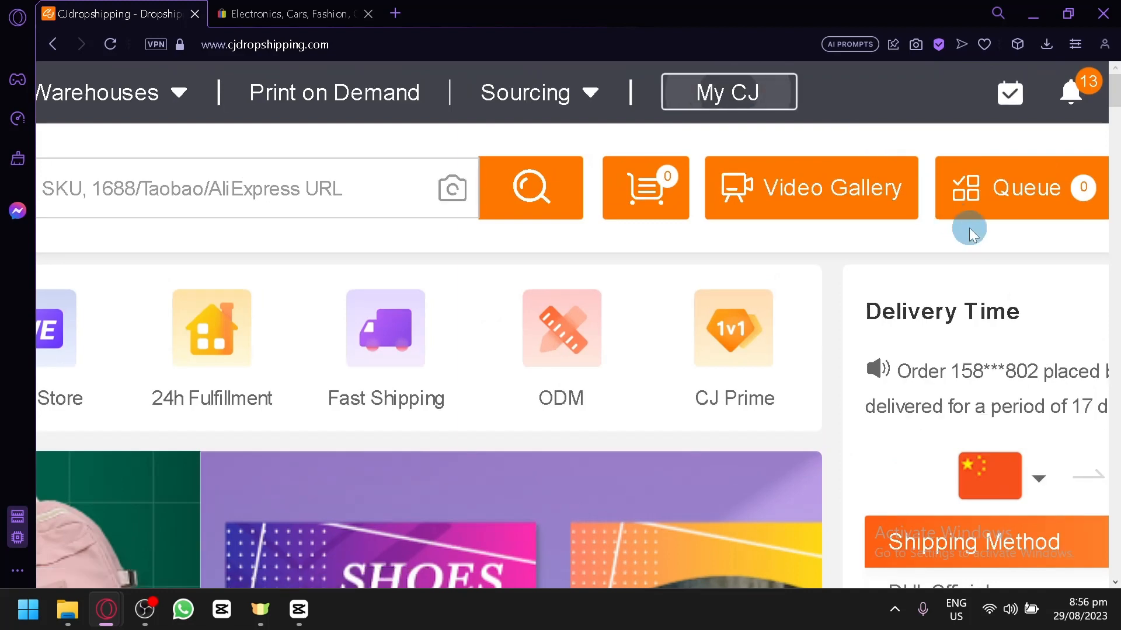
scroll(734, 117, up, 4)
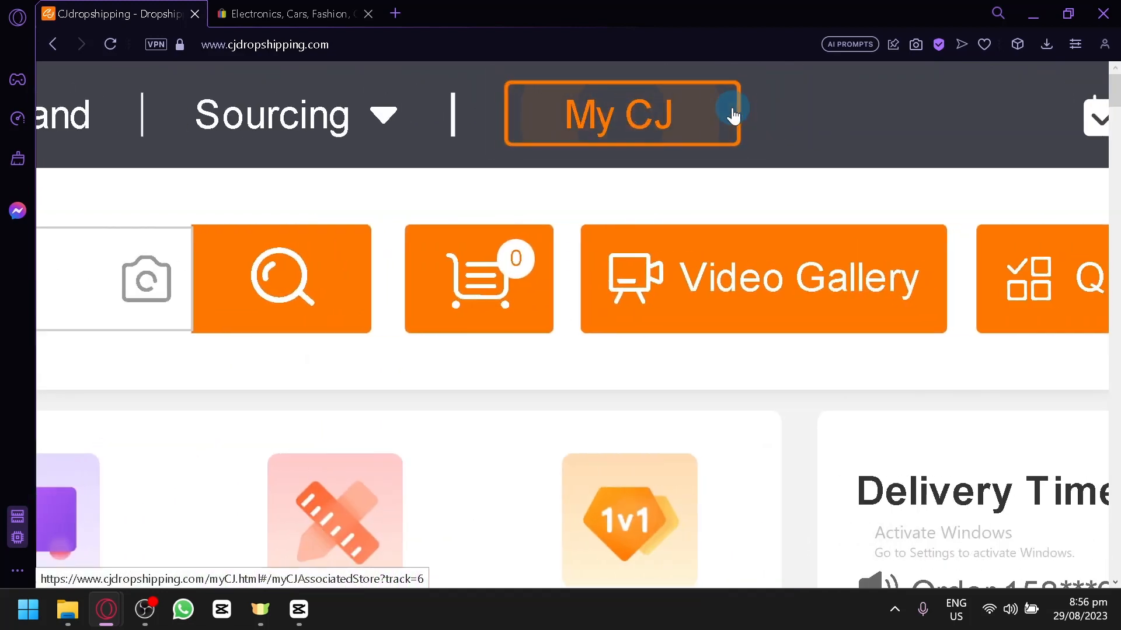
click(733, 116)
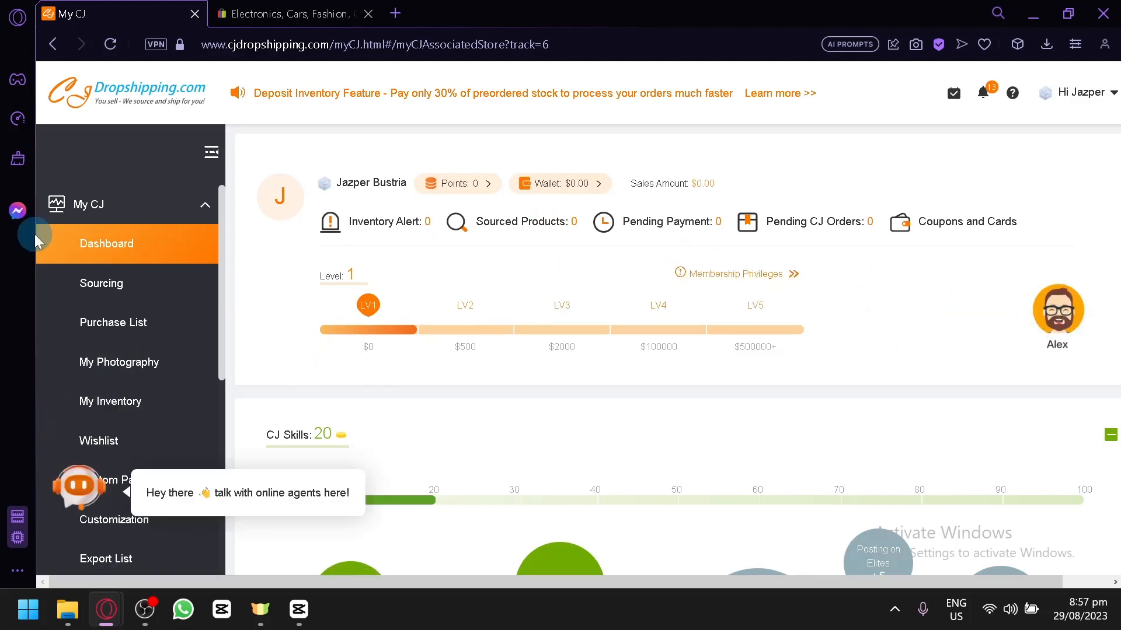
Step: Move the chat assistant out of the way and review the dashboard's skills, activated stores, shipping statistics and product recommendations
drag(101, 493, 1117, 486)
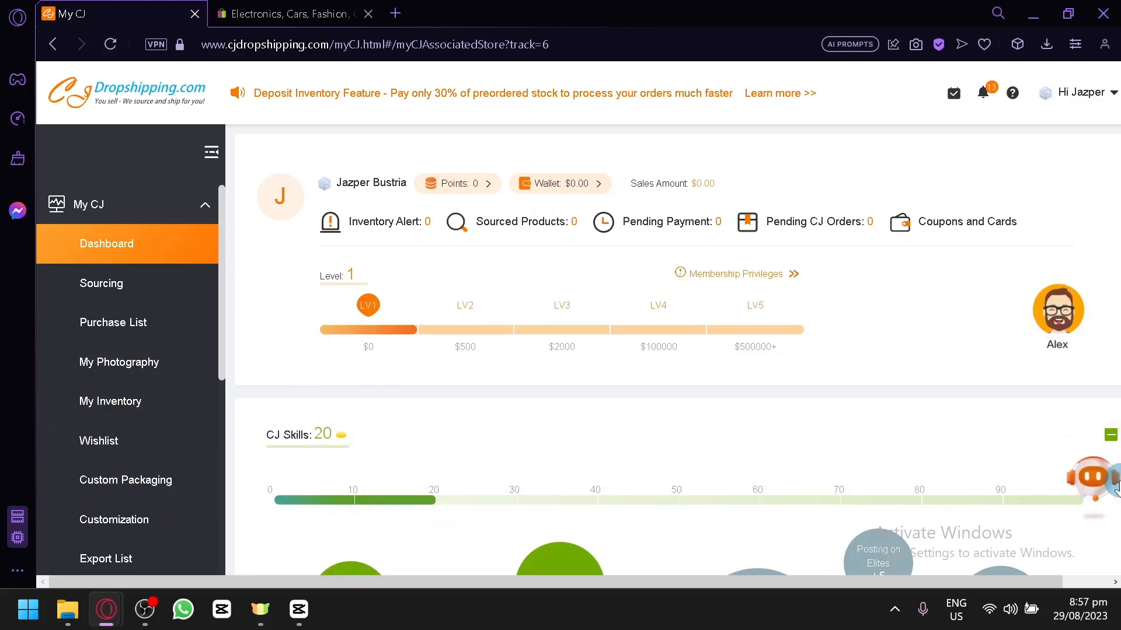
scroll(631, 393, down, 4)
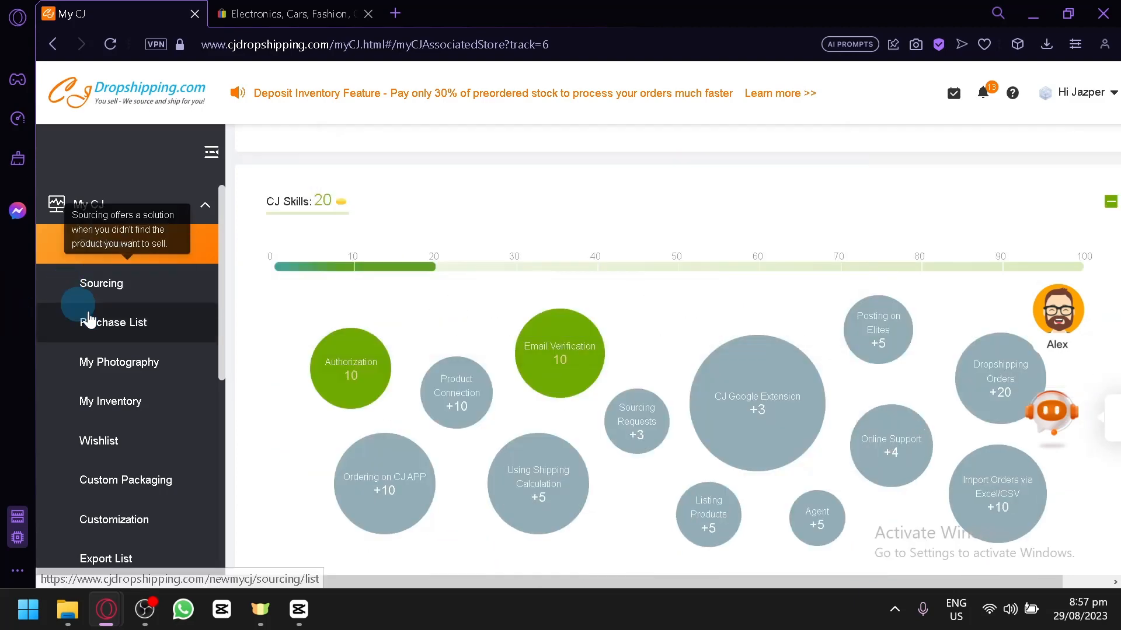
scroll(493, 307, up, 4)
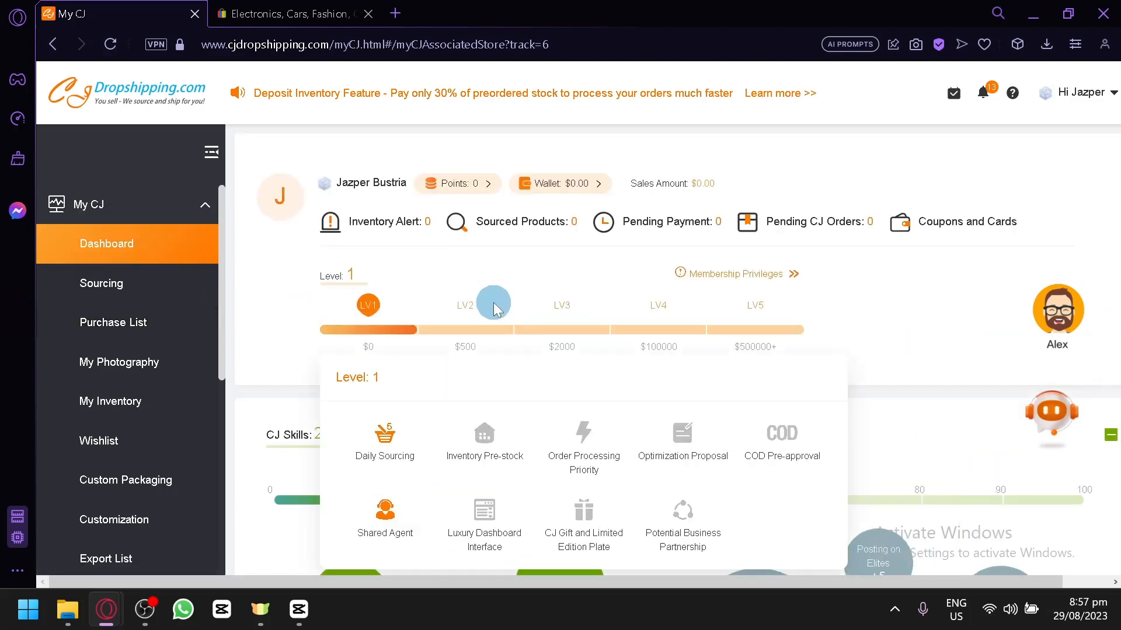
scroll(479, 297, down, 10)
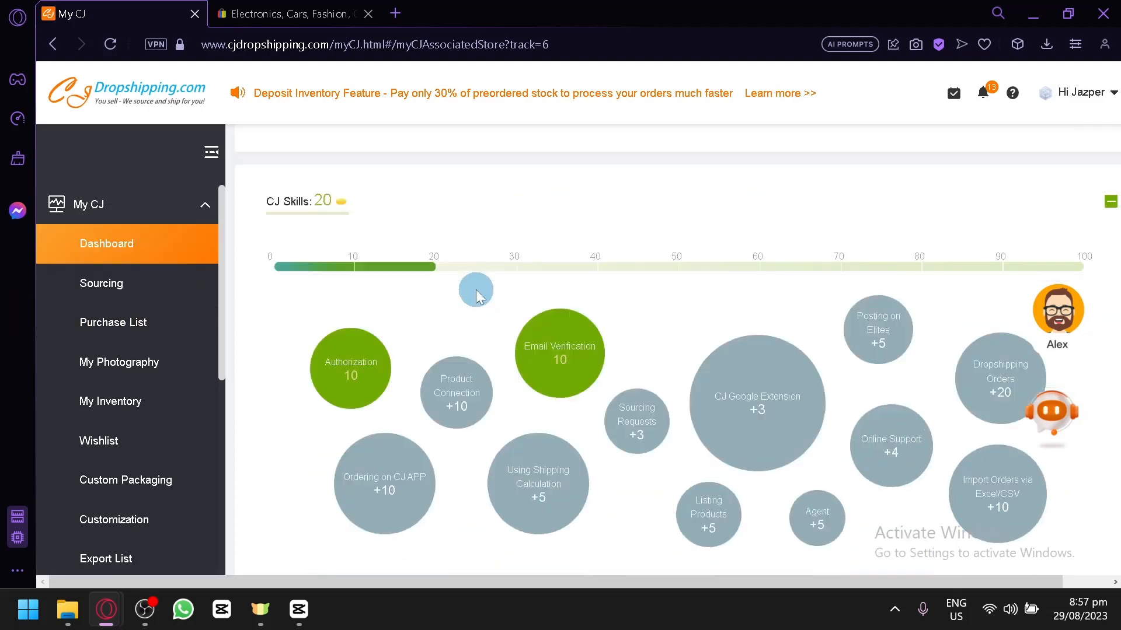
scroll(449, 295, down, 5)
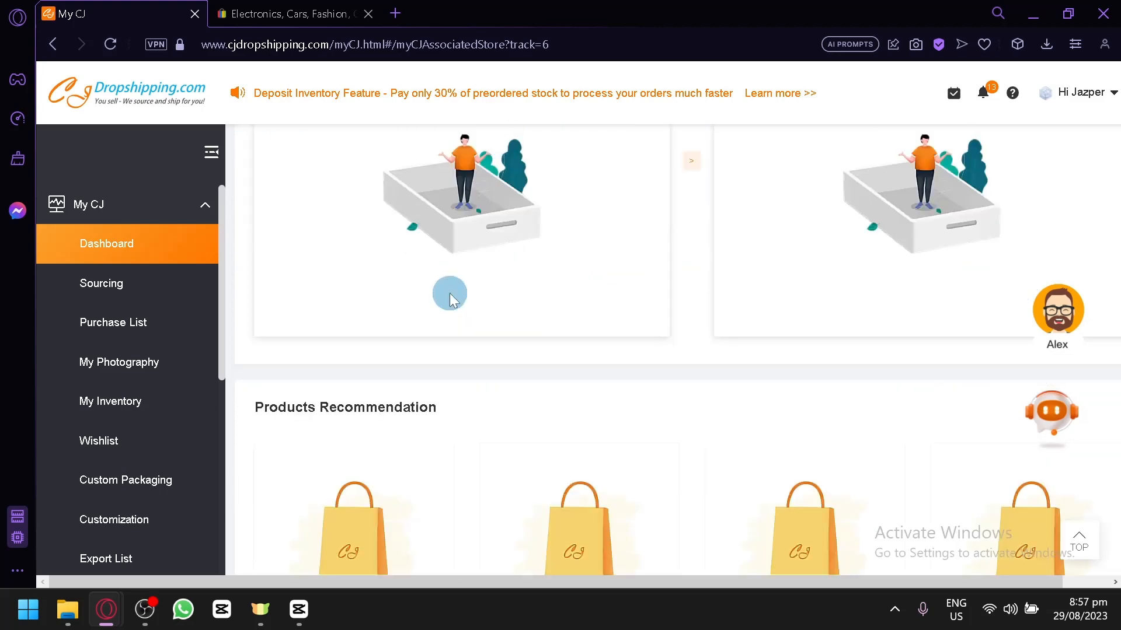
scroll(449, 295, up, 5)
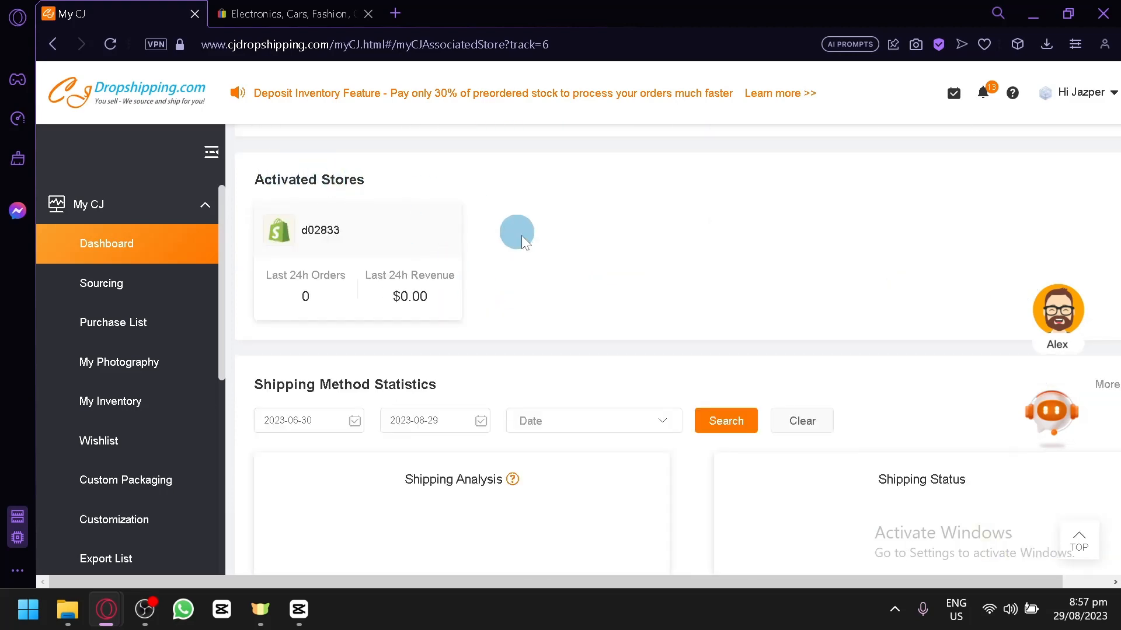
scroll(525, 251, down, 2)
scroll(482, 303, down, 10)
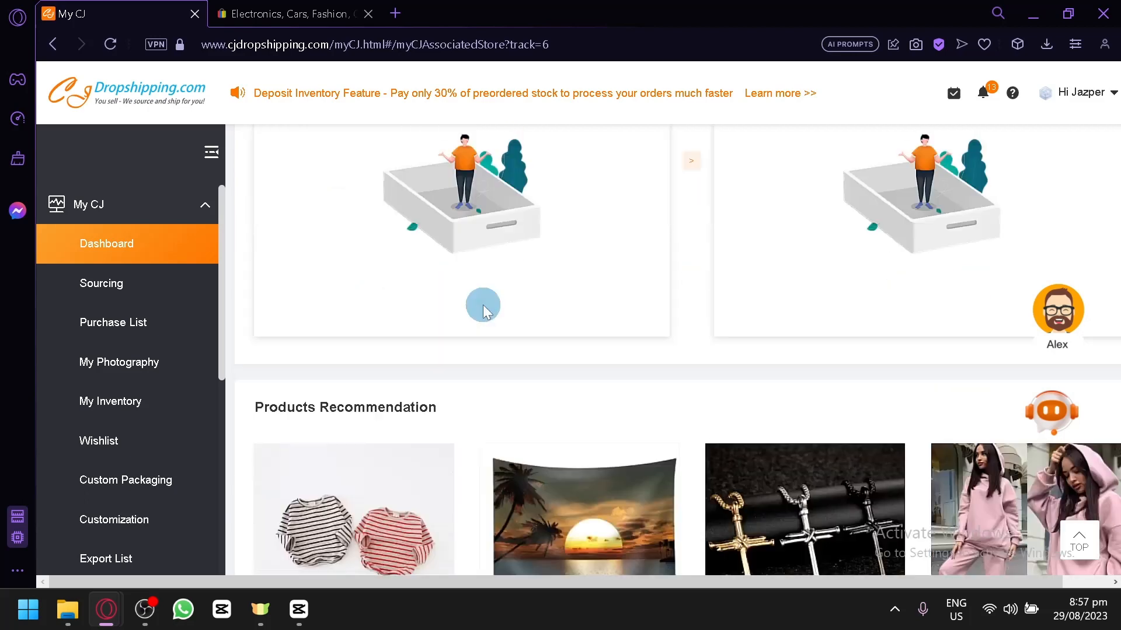
scroll(470, 251, up, 8)
scroll(486, 251, up, 10)
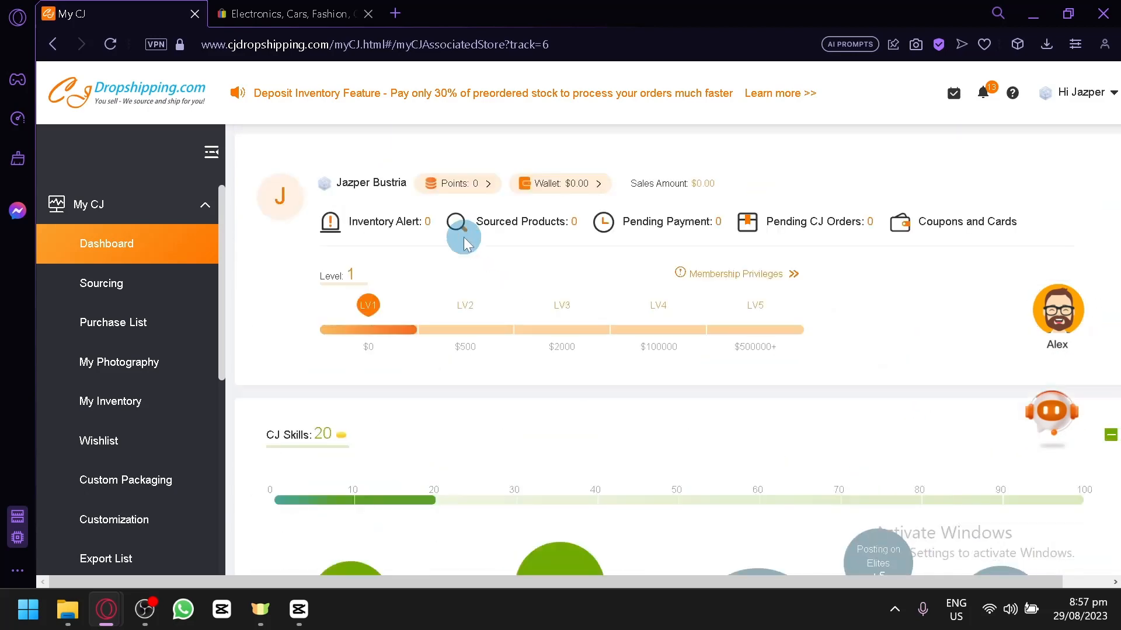
Step: Collapse the My CJ entries, expand Store Authorization and locate eBay among the store platforms
click(201, 207)
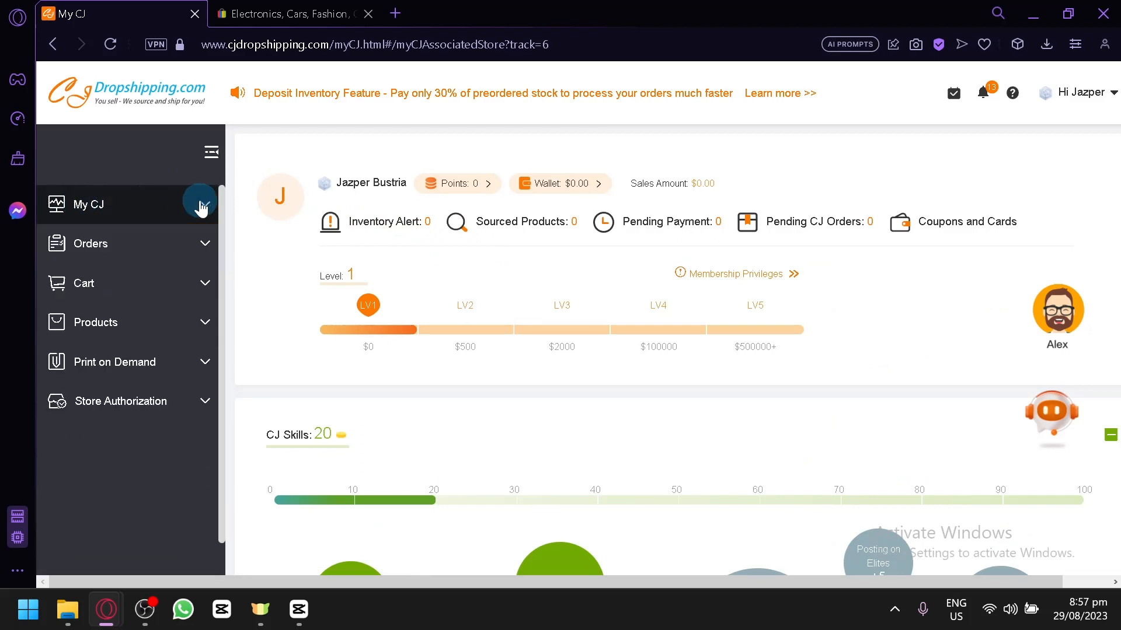
scroll(104, 448, up, 2)
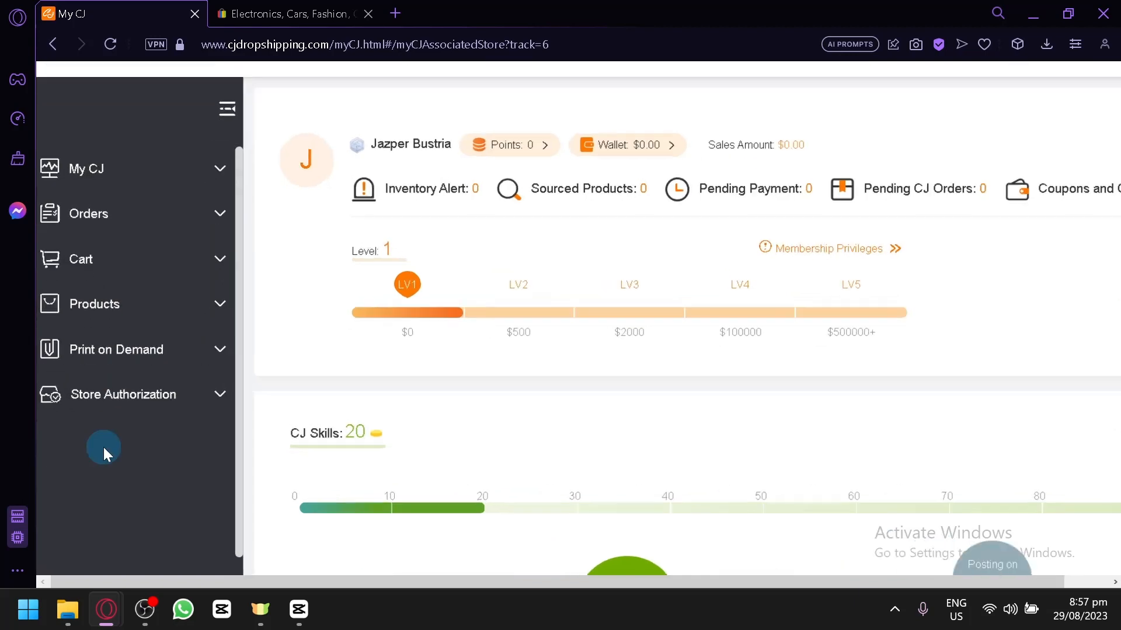
scroll(103, 447, up, 4)
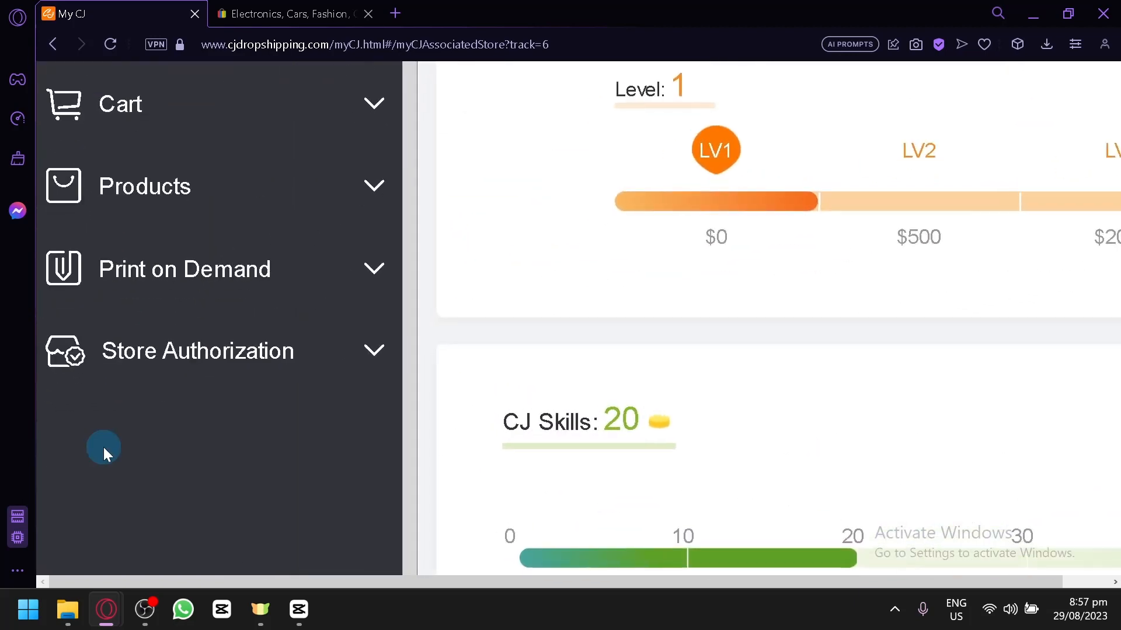
scroll(226, 447, up, 2)
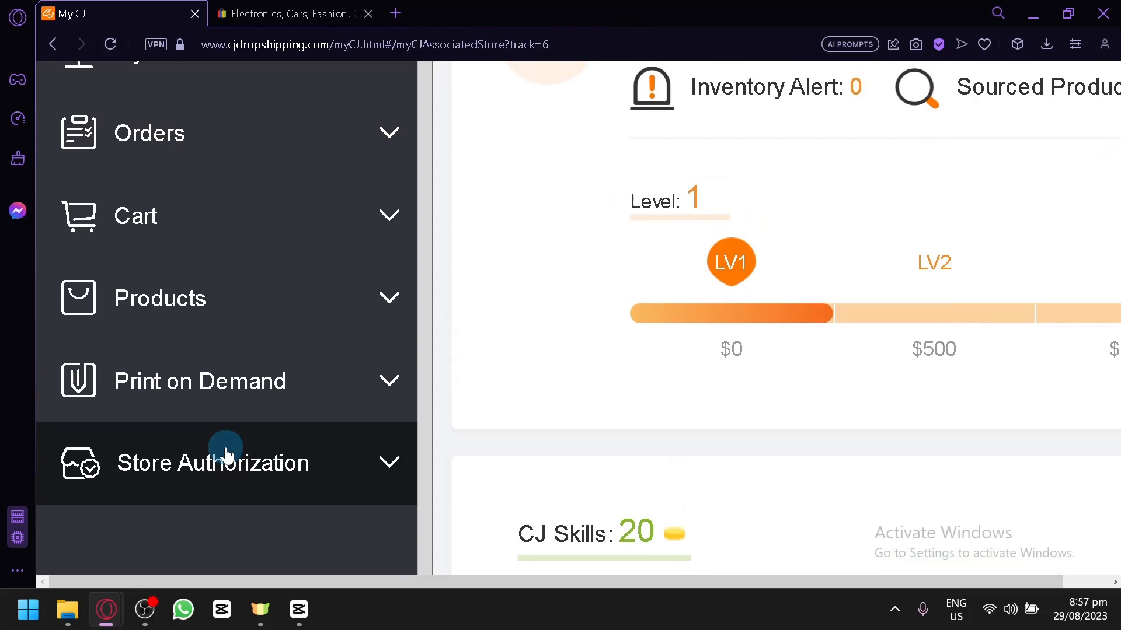
scroll(225, 455, up, 3)
scroll(226, 455, down, 2)
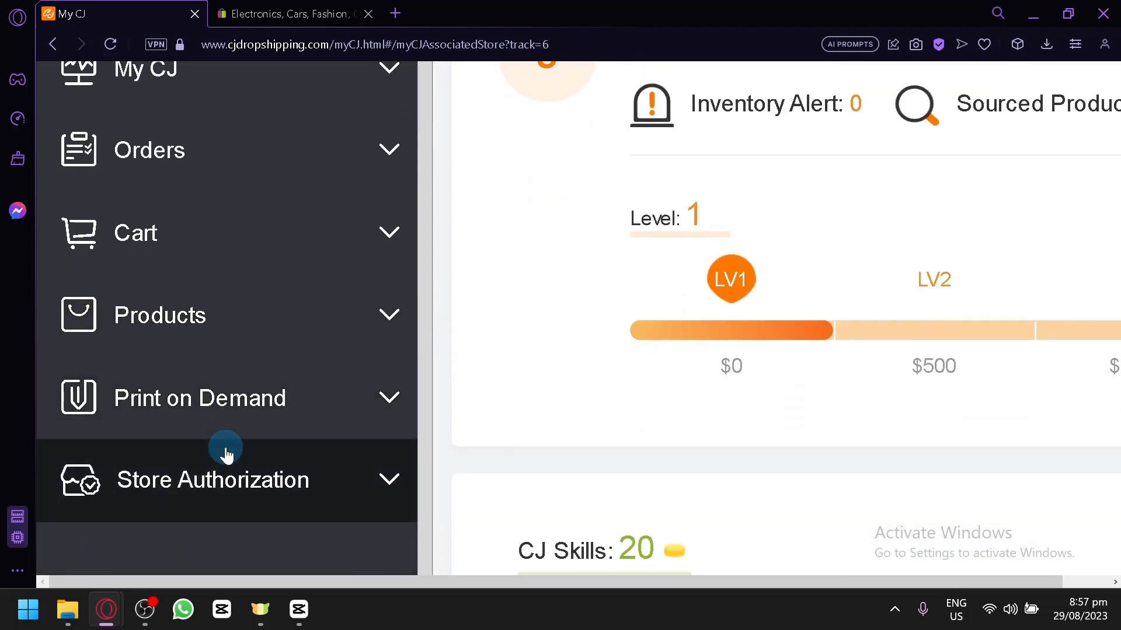
scroll(228, 498, down, 1)
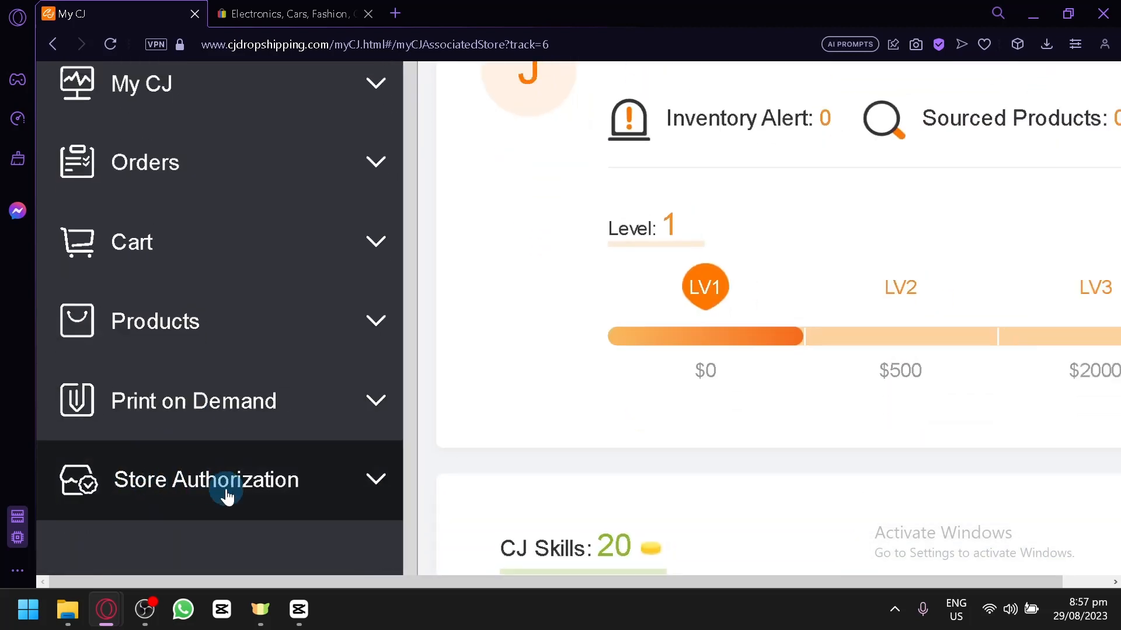
scroll(228, 498, down, 3)
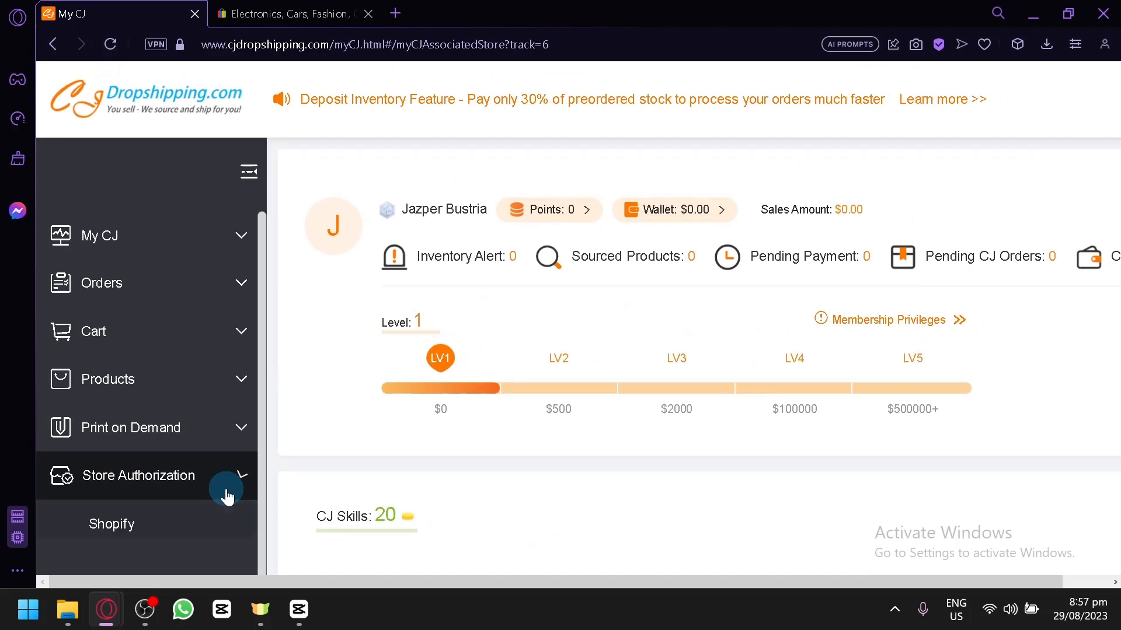
scroll(226, 498, down, 1)
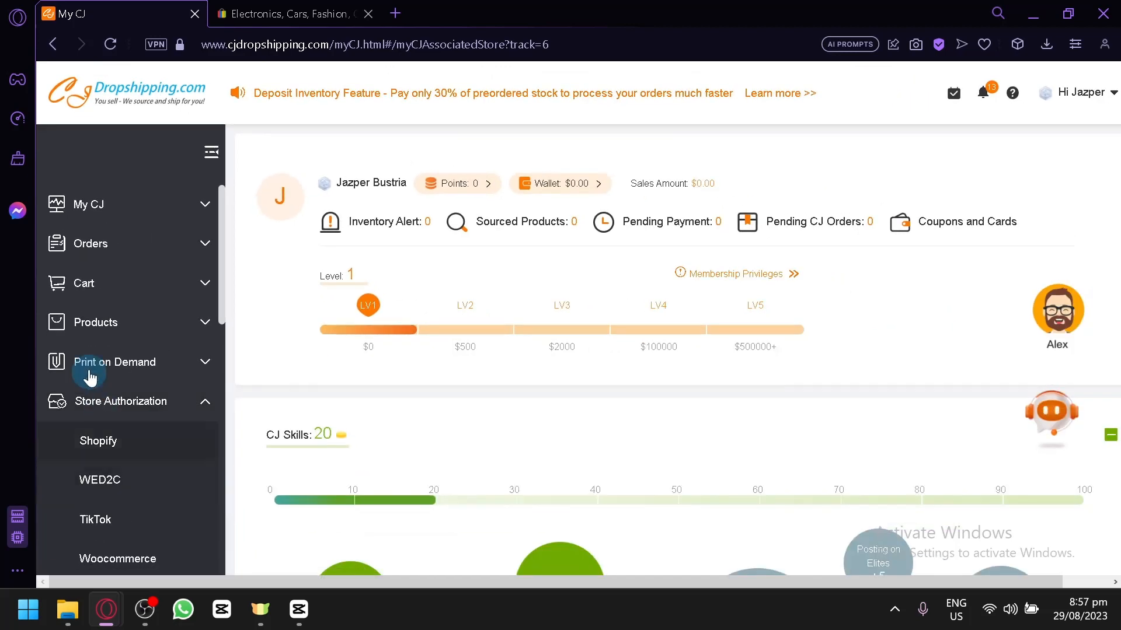
scroll(137, 383, down, 6)
scroll(134, 374, up, 2)
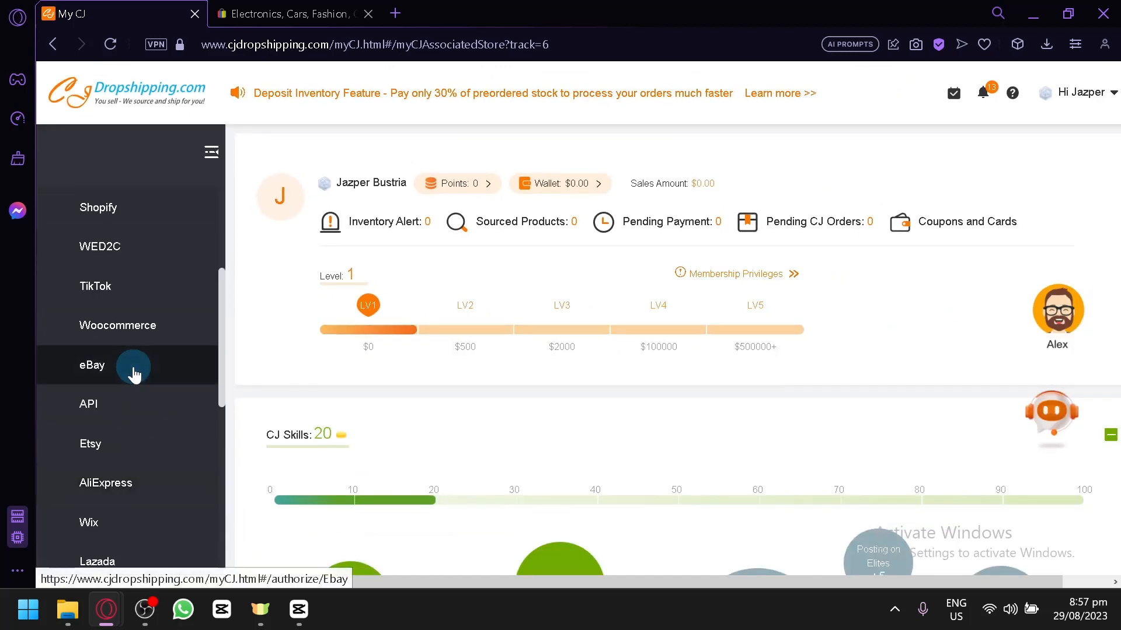
scroll(134, 373, up, 3)
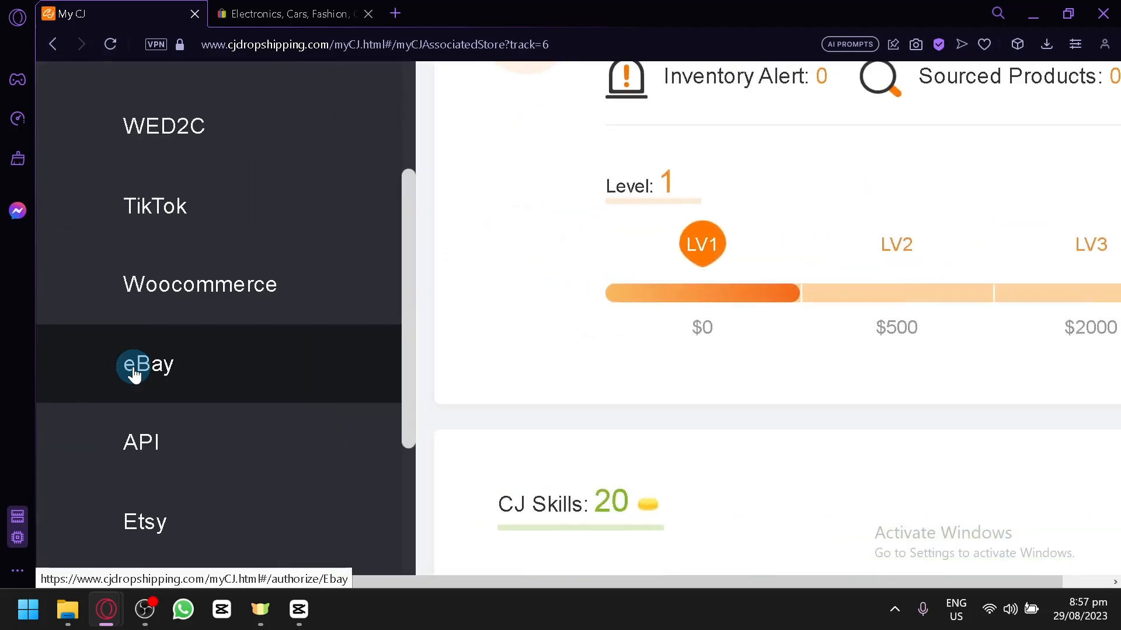
click(295, 13)
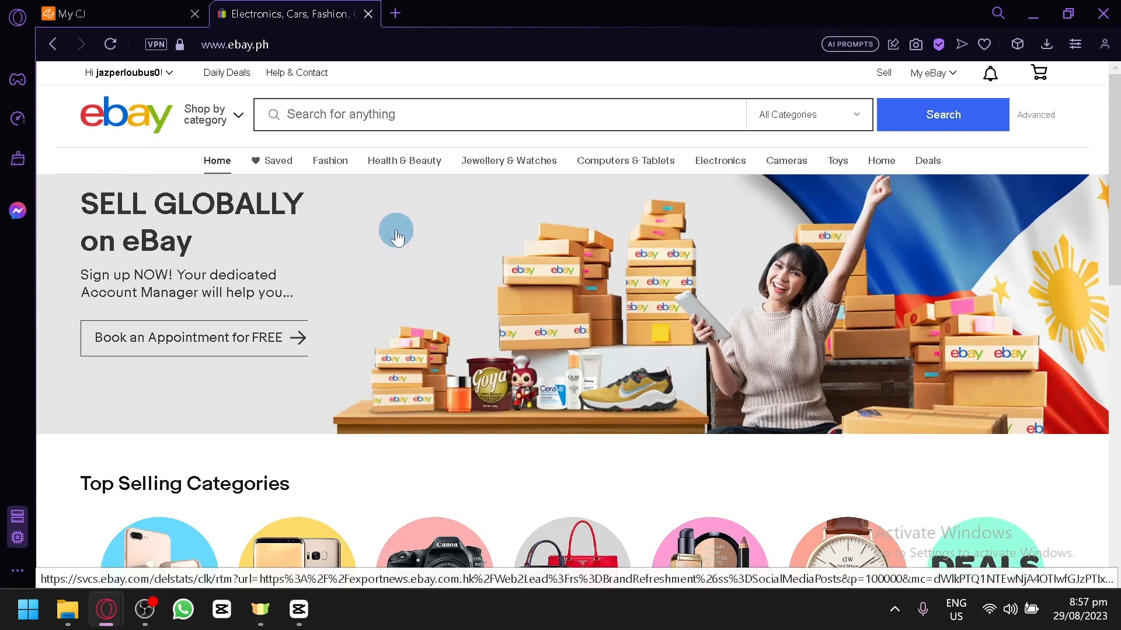
click(89, 9)
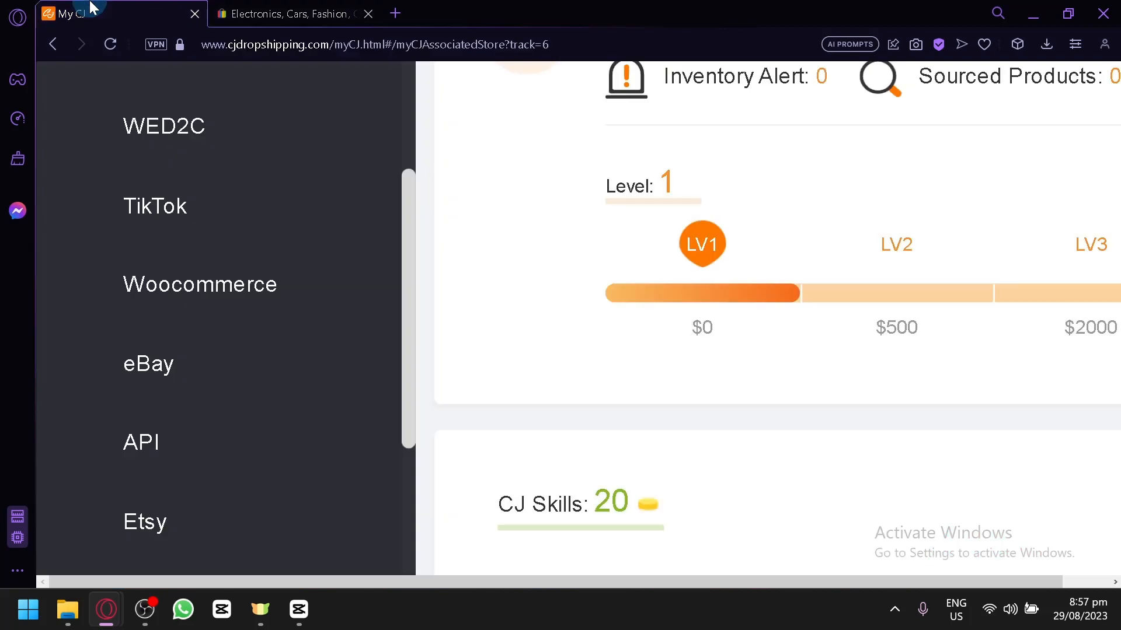
click(286, 8)
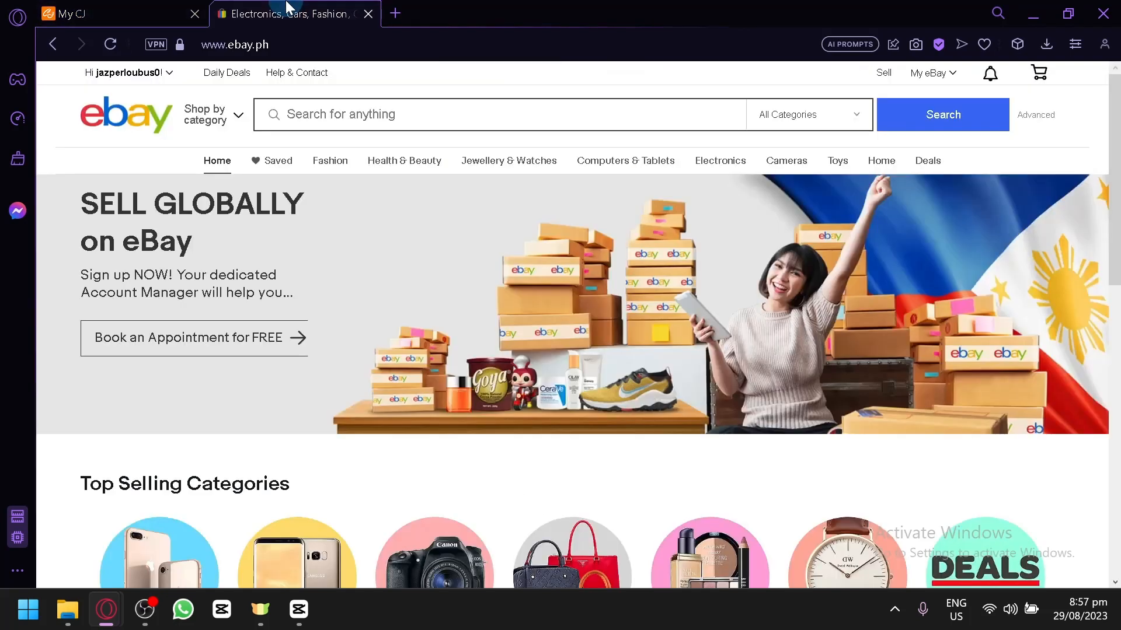
click(124, 7)
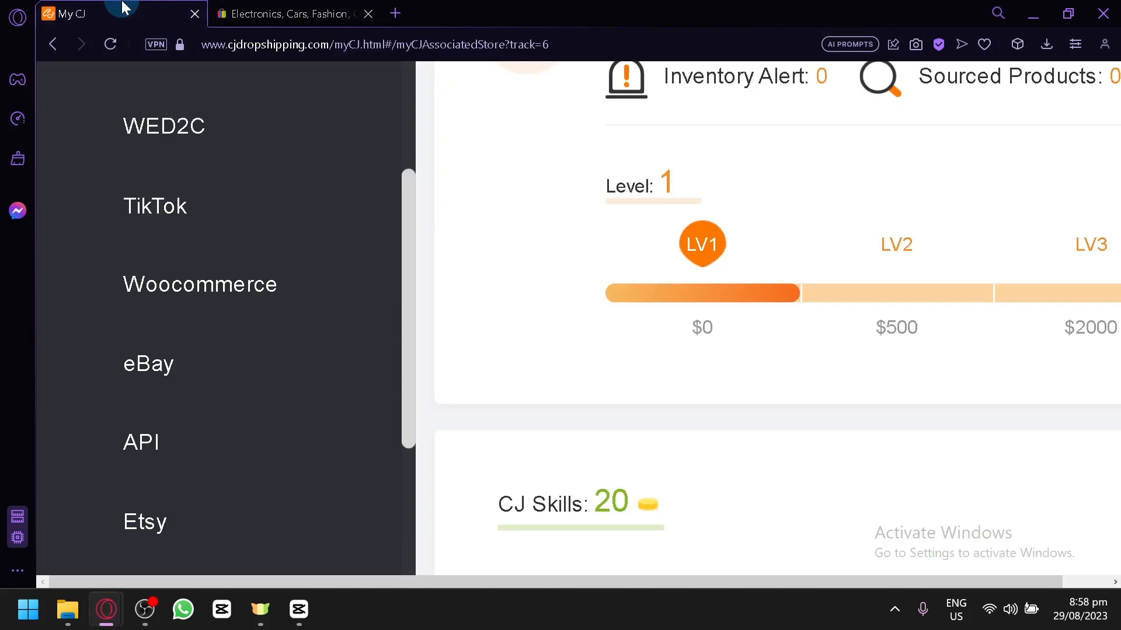
Step: Open the eBay store authorization page, examine its options for adding a store, and switch back to the eBay site
click(203, 386)
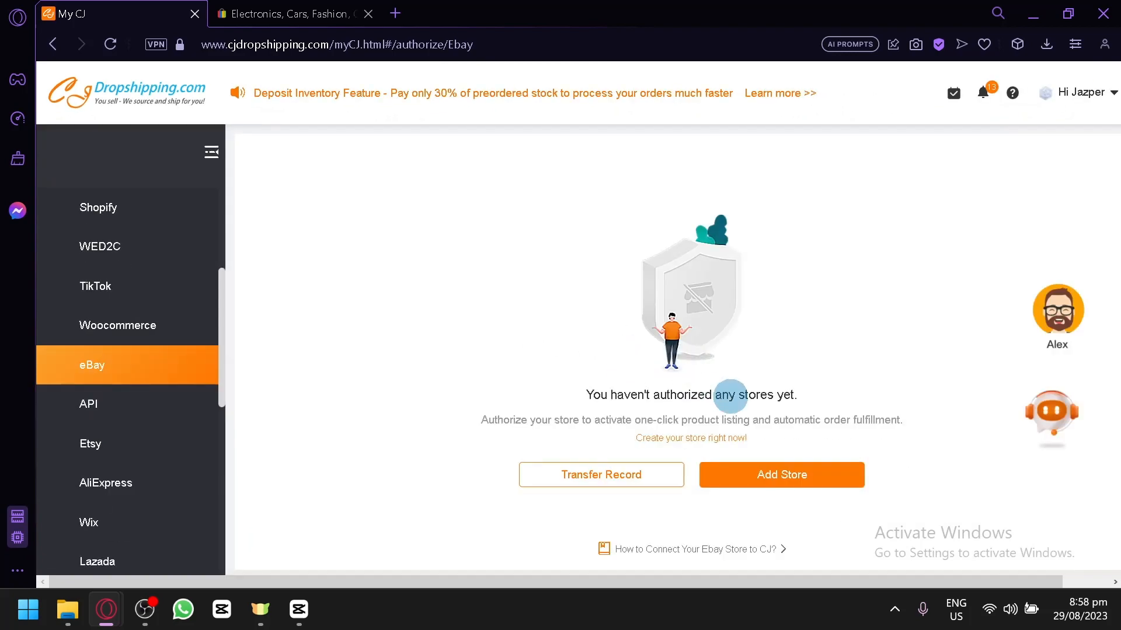
scroll(730, 395, up, 5)
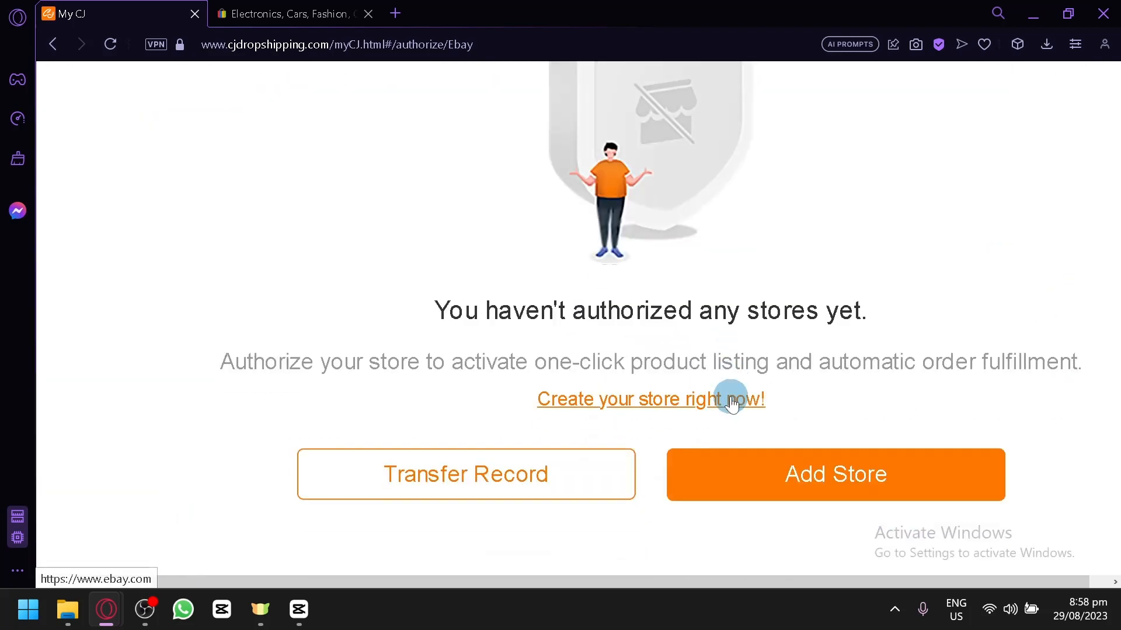
scroll(732, 403, right, 3)
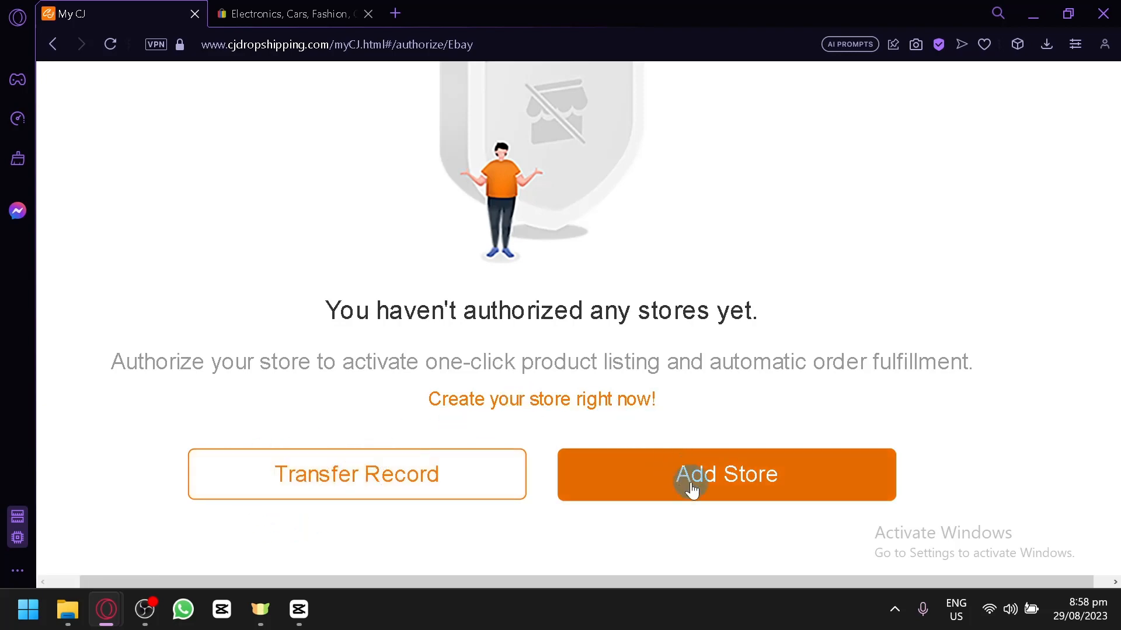
click(286, 14)
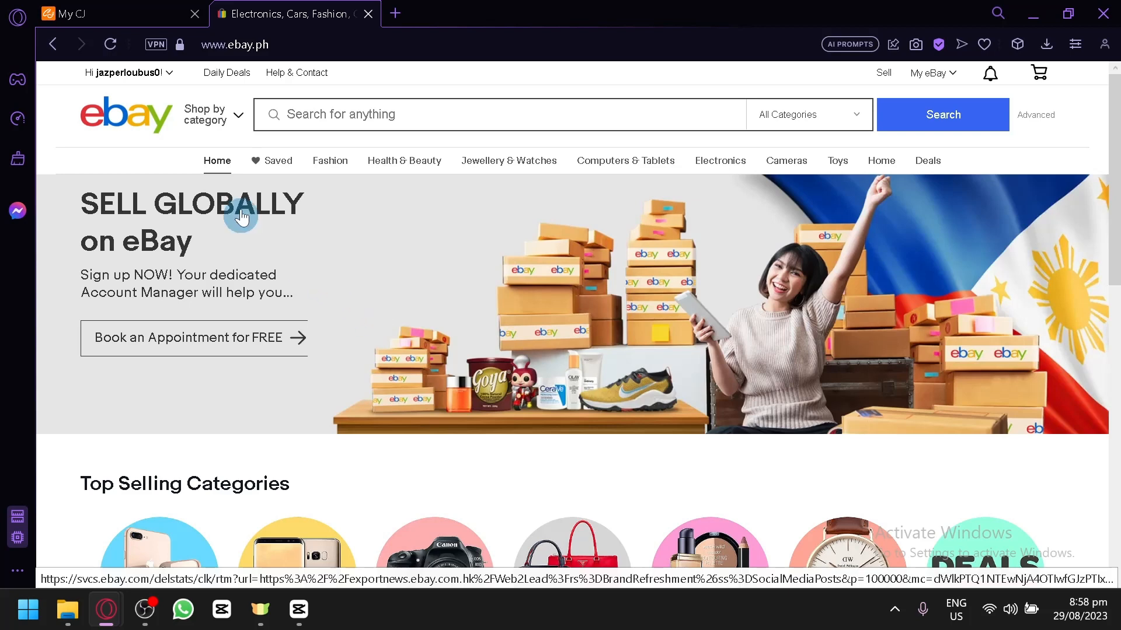
Step: Check which account is signed in on eBay, switch back to the CJdropshipping site and start adding an eBay store
mouse_move(114, 71)
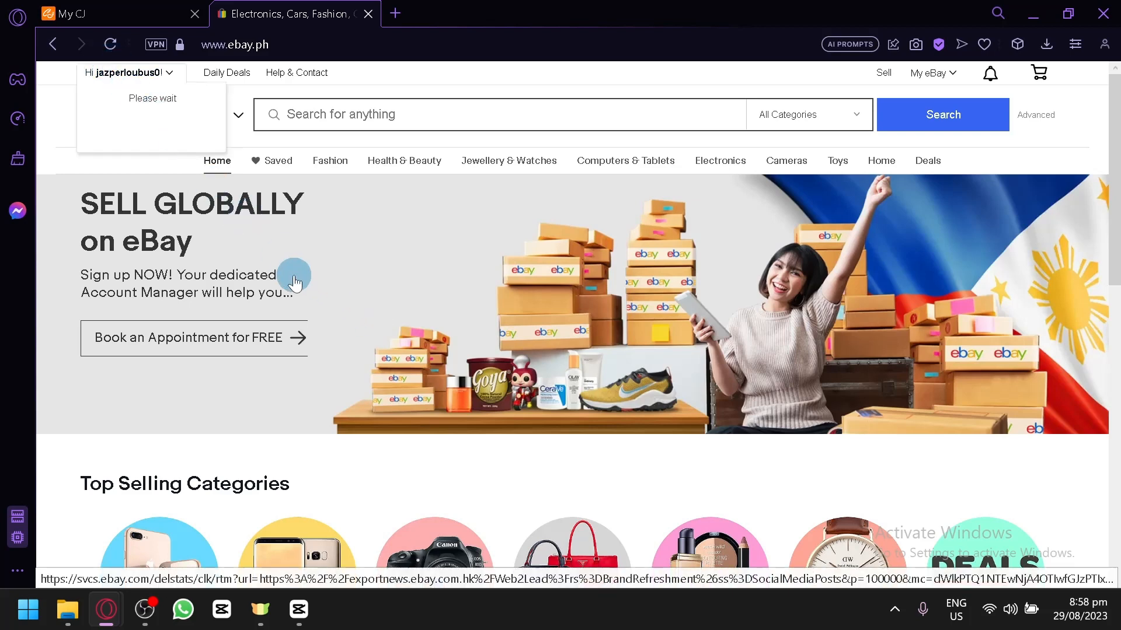
click(88, 9)
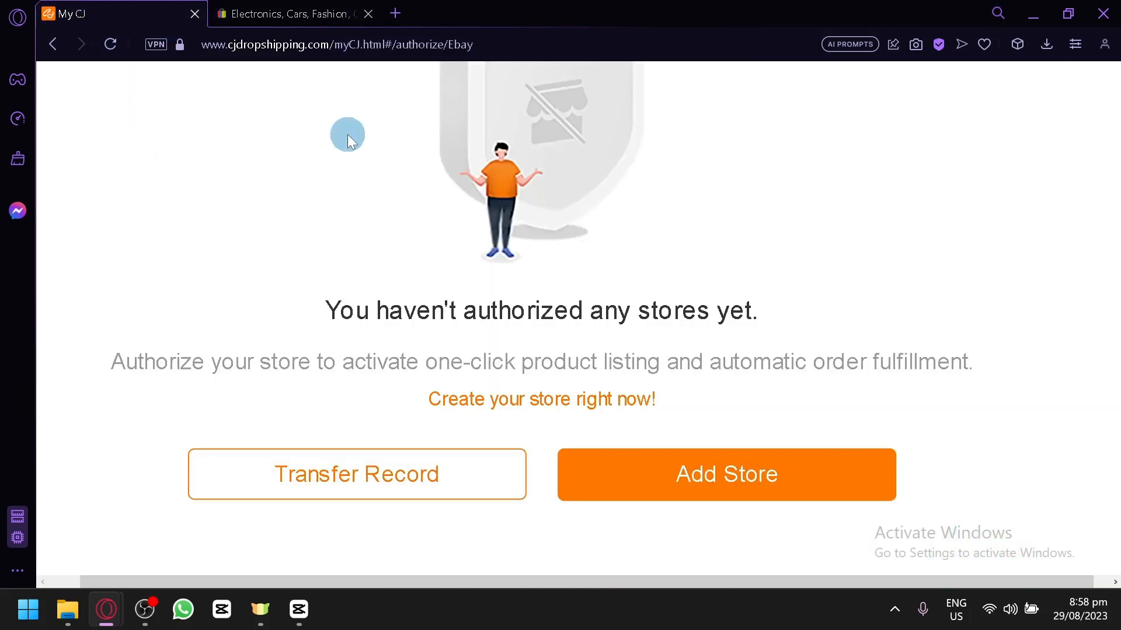
click(782, 499)
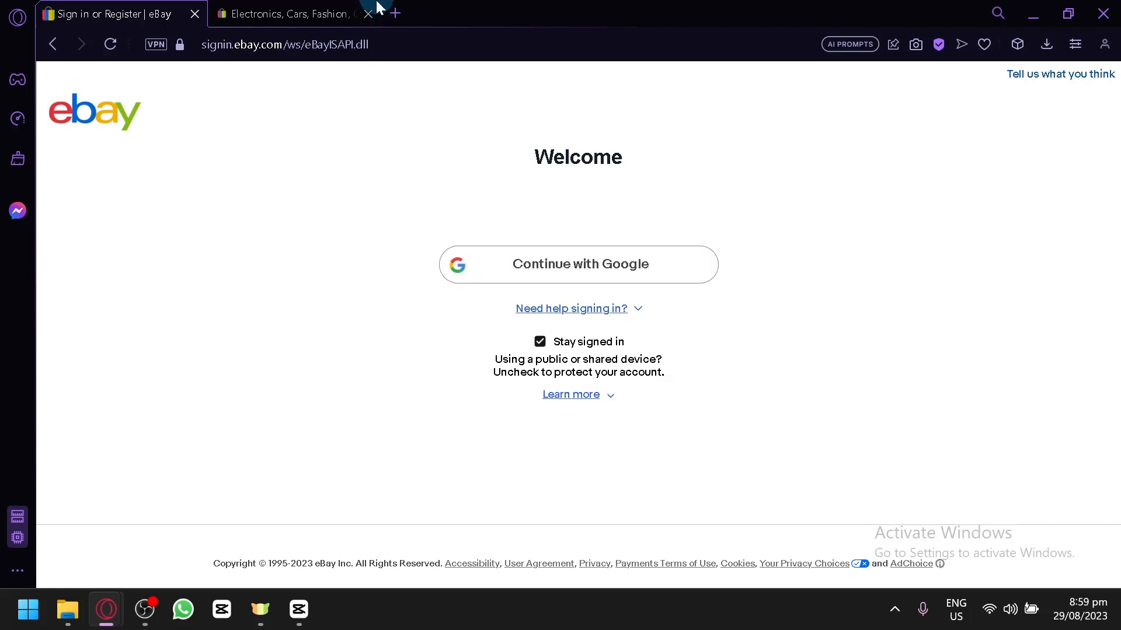
Step: Recheck the account on the eBay site, return to the eBay sign-in page and continue with Google
click(313, 8)
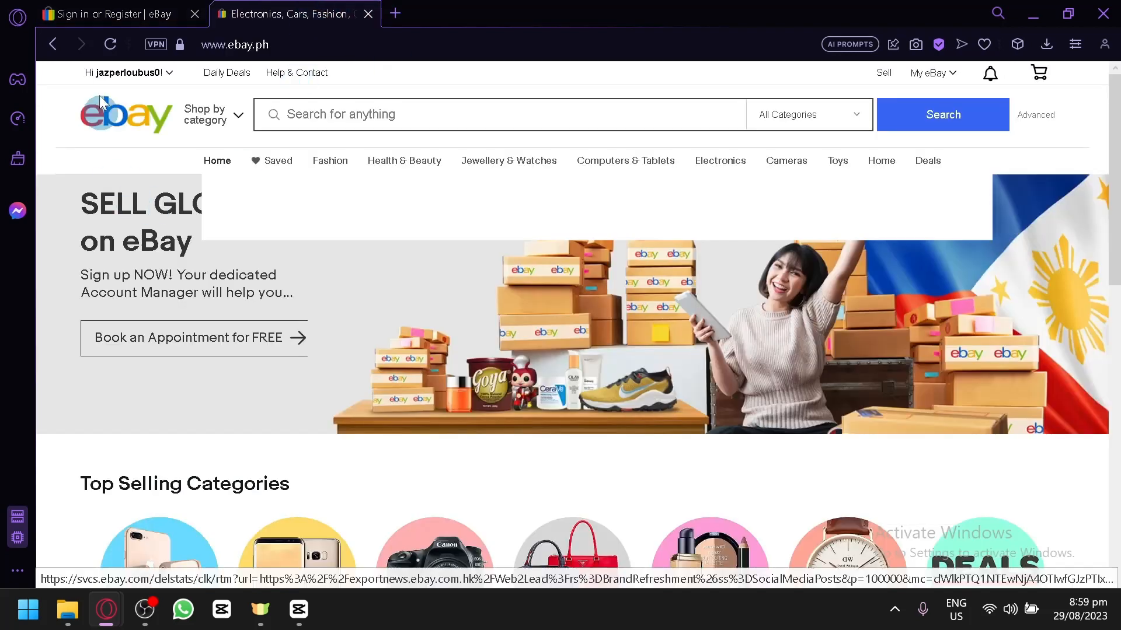
click(114, 7)
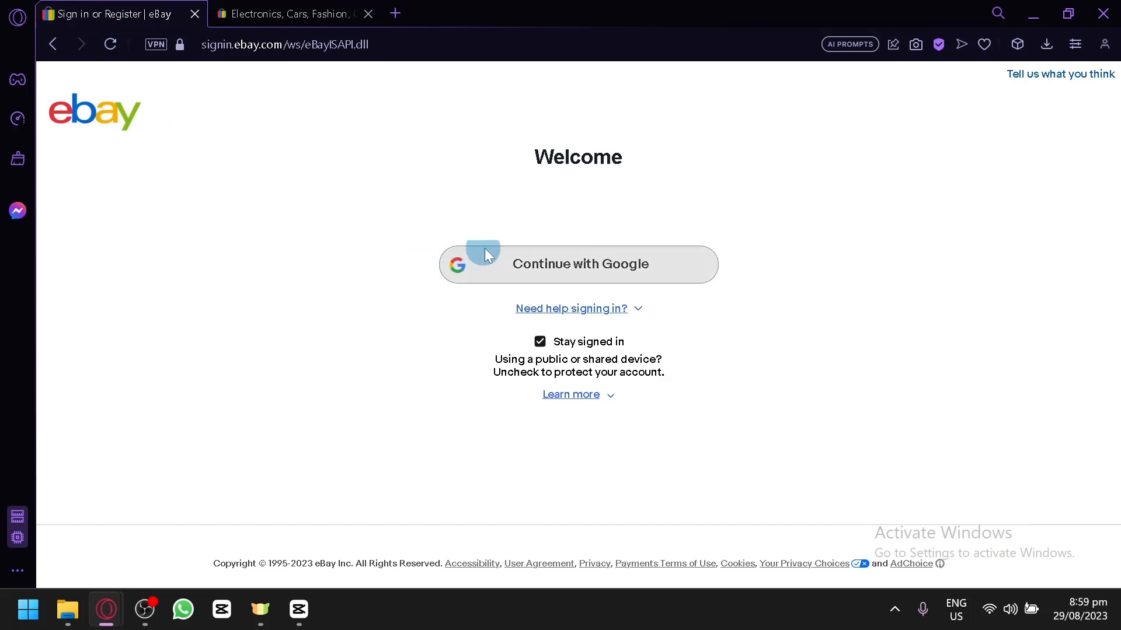
click(552, 264)
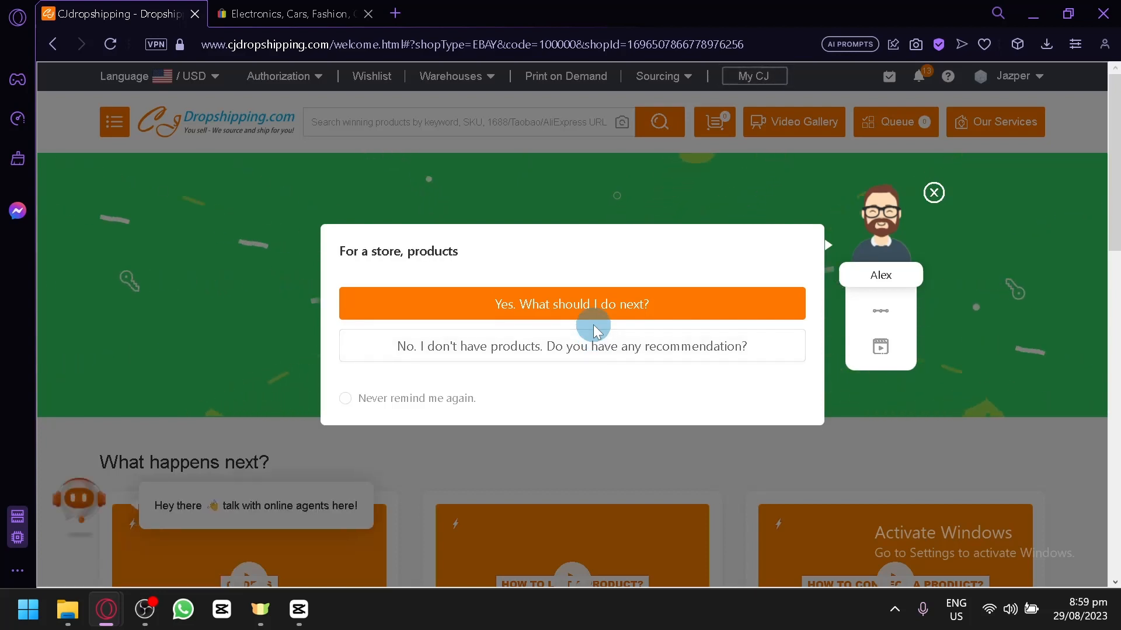
Step: Dismiss the onboarding assistant's dialog and review the store authorization result page
click(933, 194)
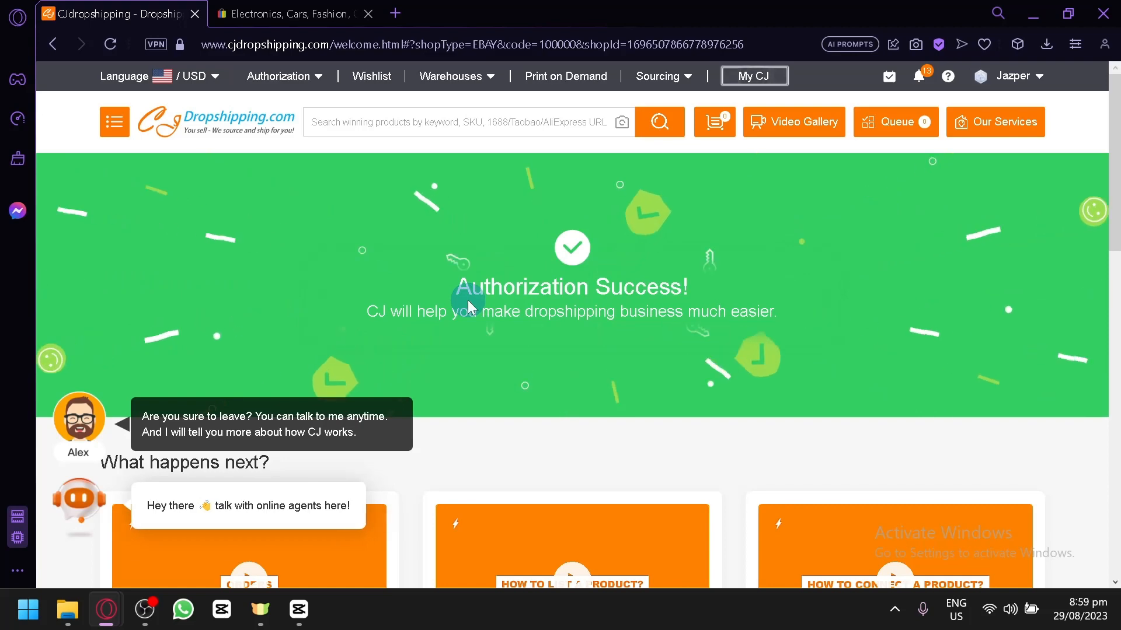
scroll(467, 300, up, 4)
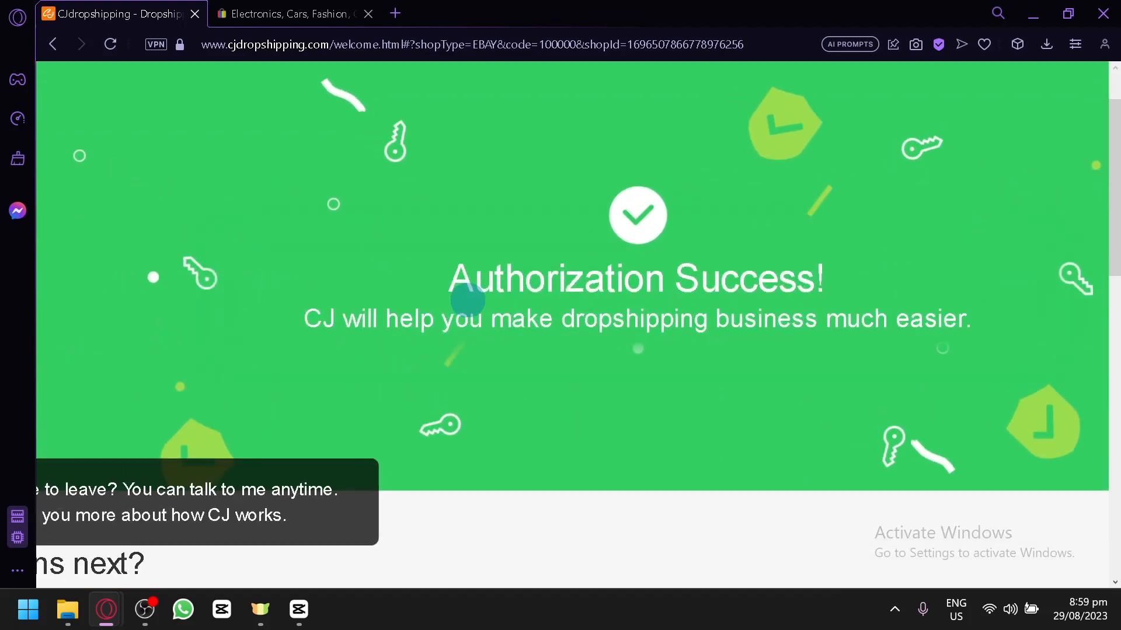
scroll(478, 310, right, 2)
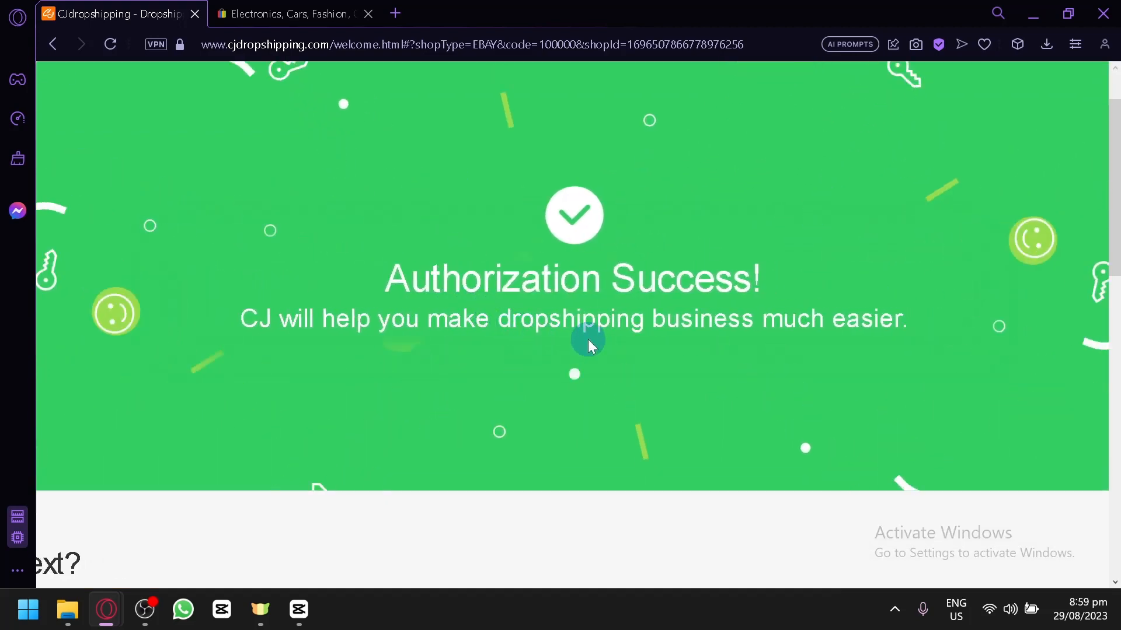
scroll(587, 338, down, 1)
scroll(588, 338, down, 3)
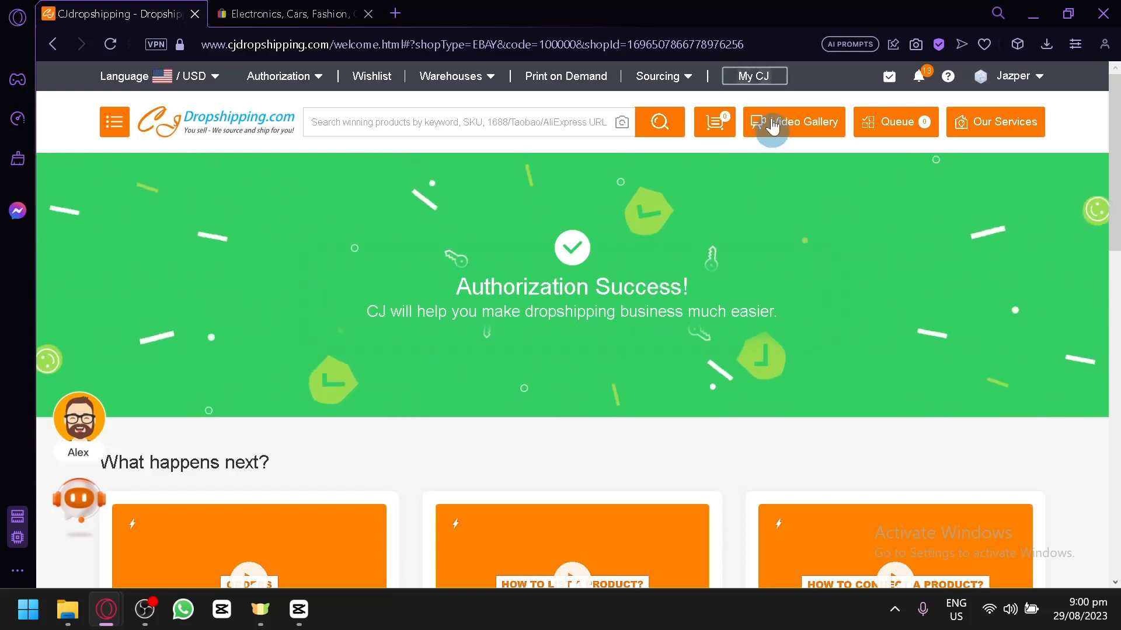
Step: Go to My CJ, move the chat assistant aside and open the eBay store list under Store Authorization
click(755, 77)
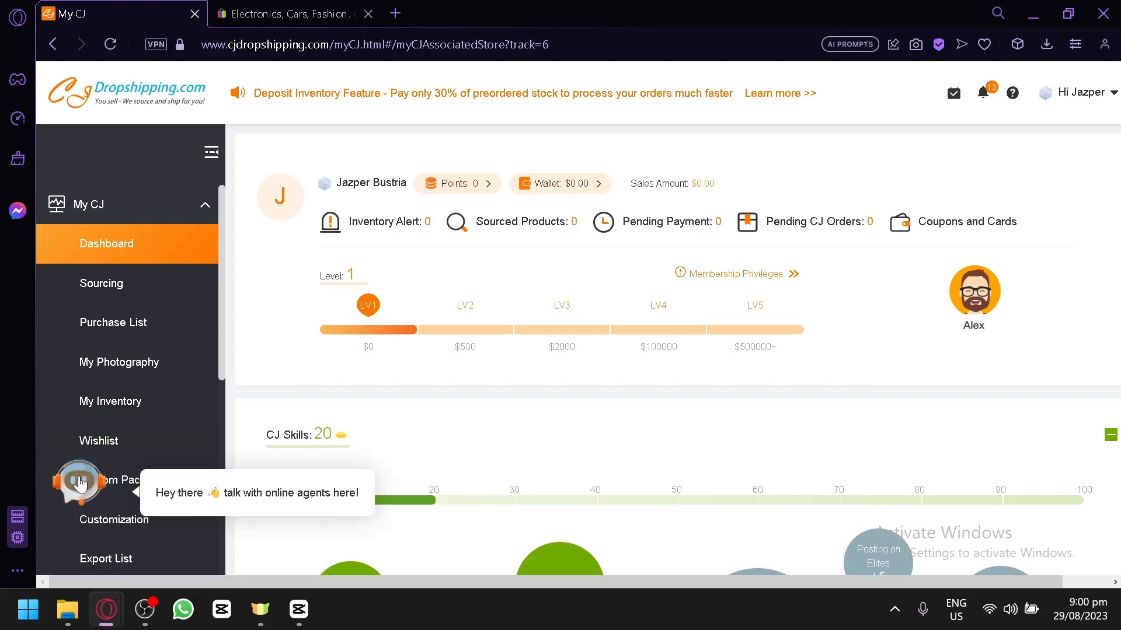
drag(80, 483, 802, 320)
scroll(140, 386, down, 2)
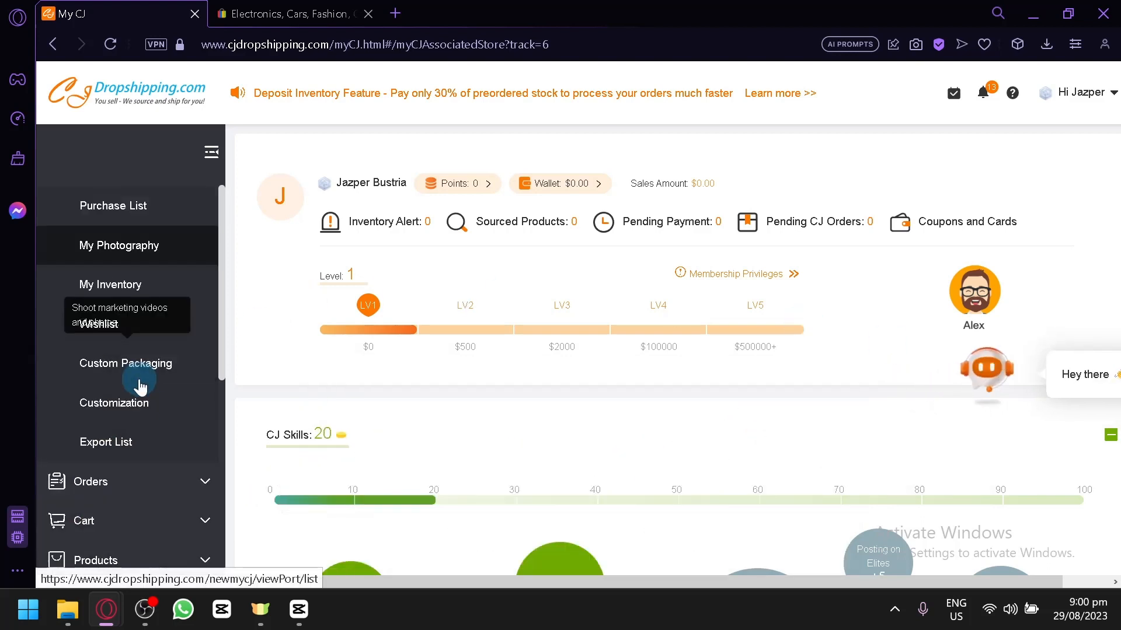
scroll(141, 385, down, 5)
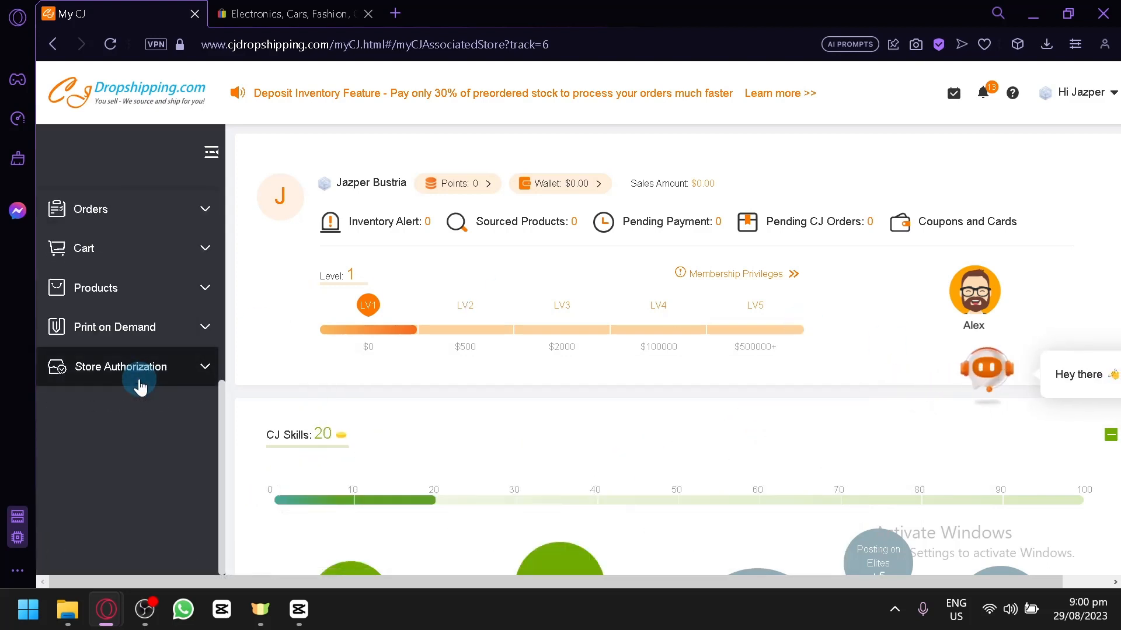
click(140, 368)
scroll(140, 386, down, 5)
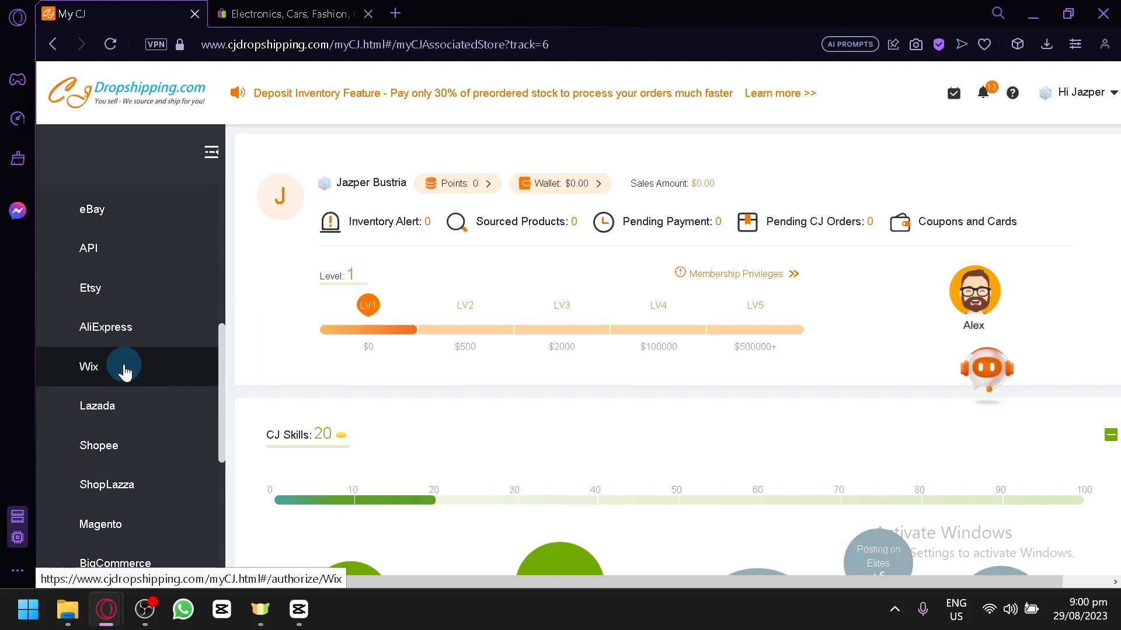
scroll(170, 368, down, 5)
scroll(169, 393, up, 6)
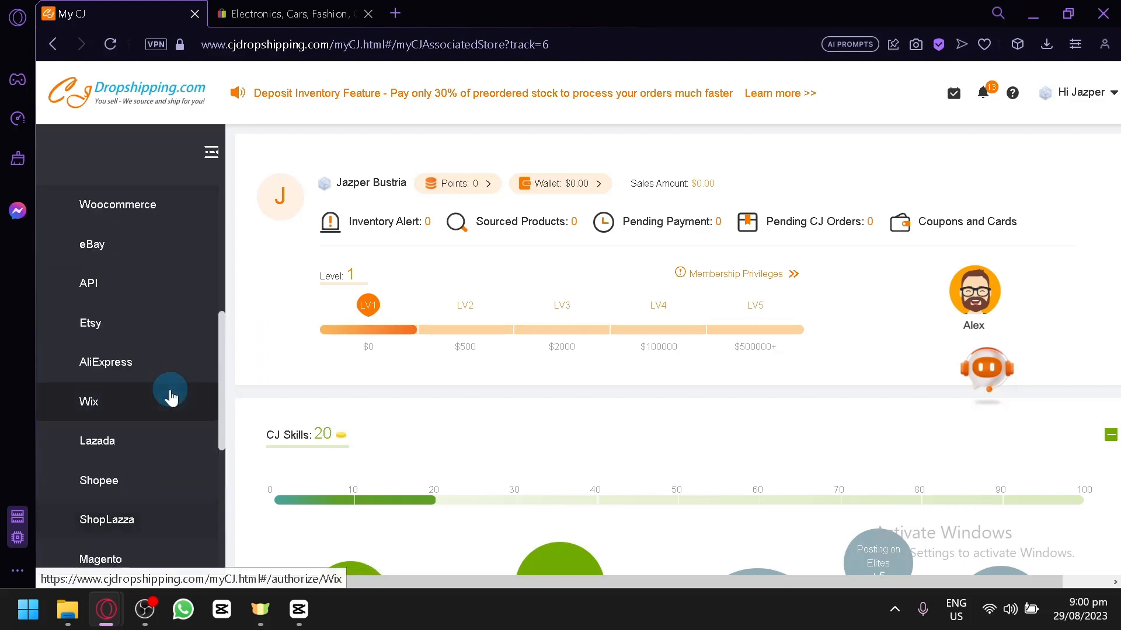
click(116, 244)
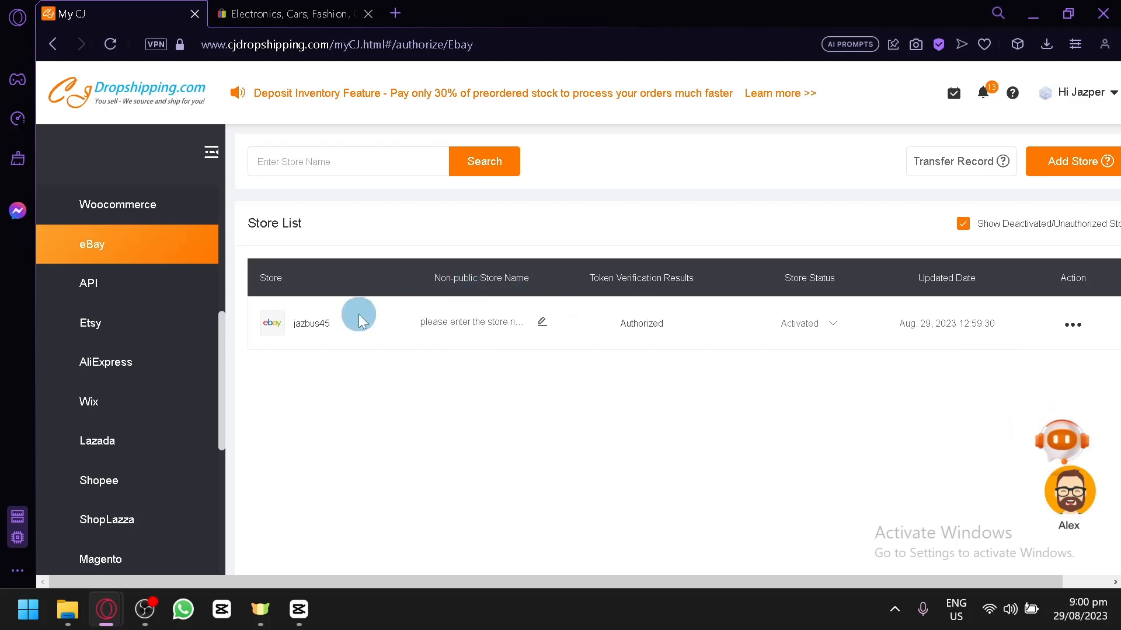
Step: Compare the store name in the eBay store list with the account shown on the eBay site
scroll(359, 316, up, 5)
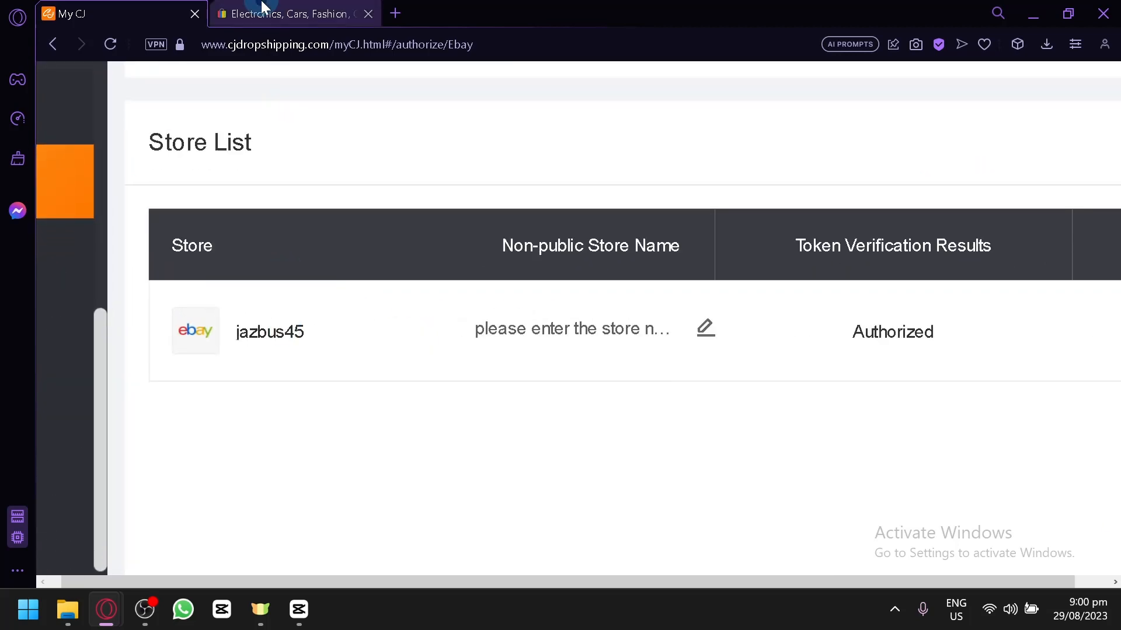
click(261, 7)
mouse_move(138, 86)
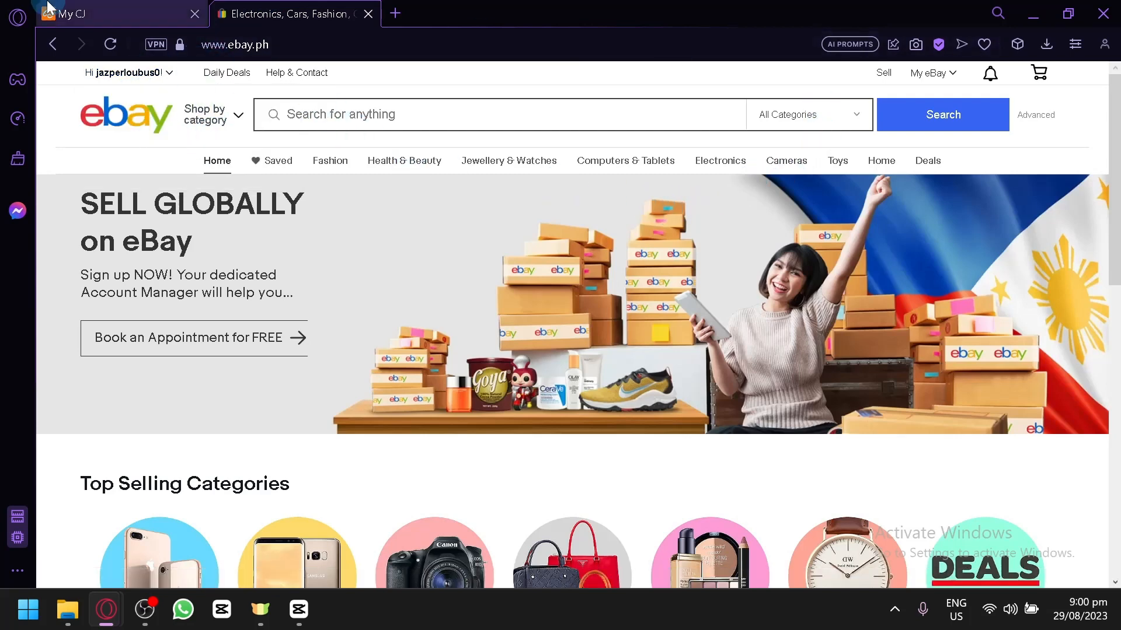
Step: Return to the CJdropshipping store list and set the eBay store's non-public store name to "Ebay something"
click(79, 7)
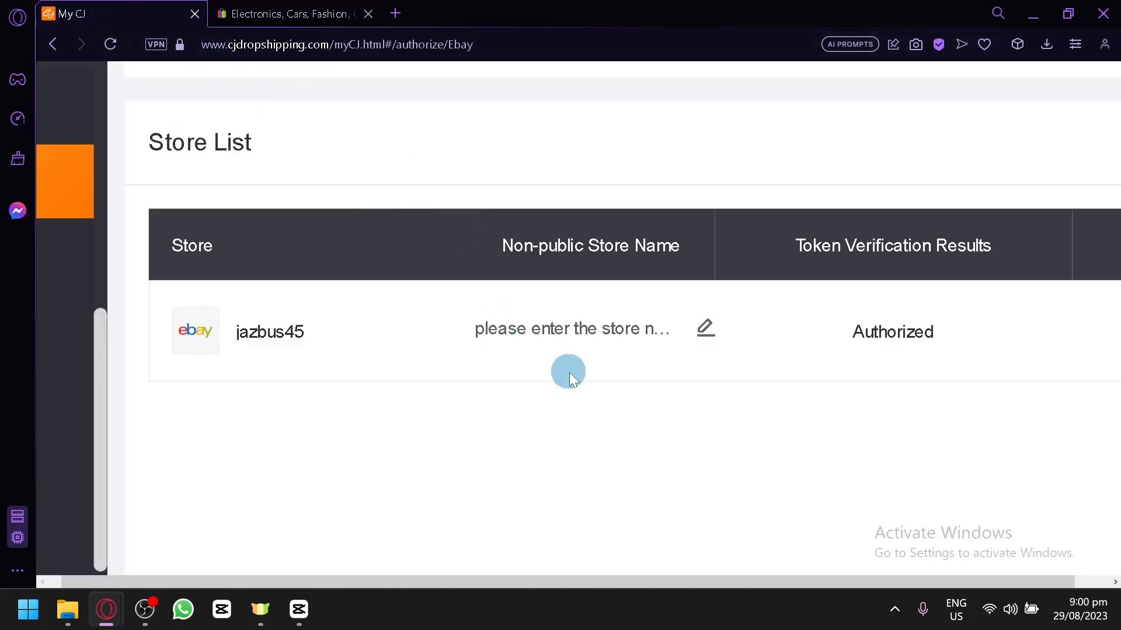
click(705, 333)
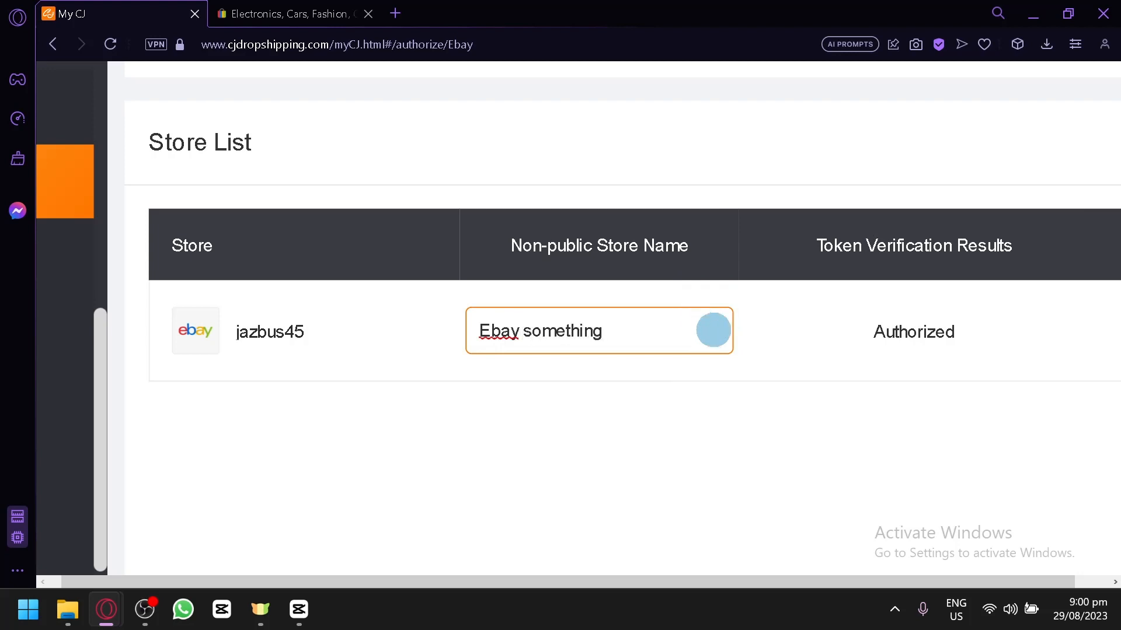
click(821, 405)
Step: Review the eBay store's token verification result, store status options and updated date in the store list
scroll(828, 405, right, 3)
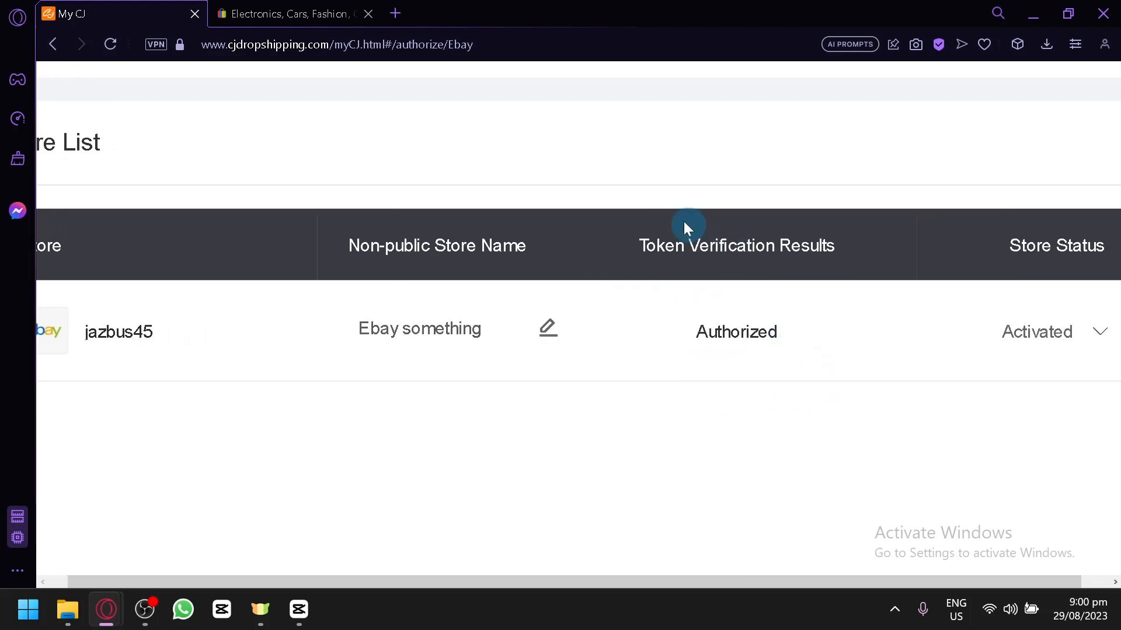
scroll(751, 277, right, 1)
scroll(751, 274, right, 3)
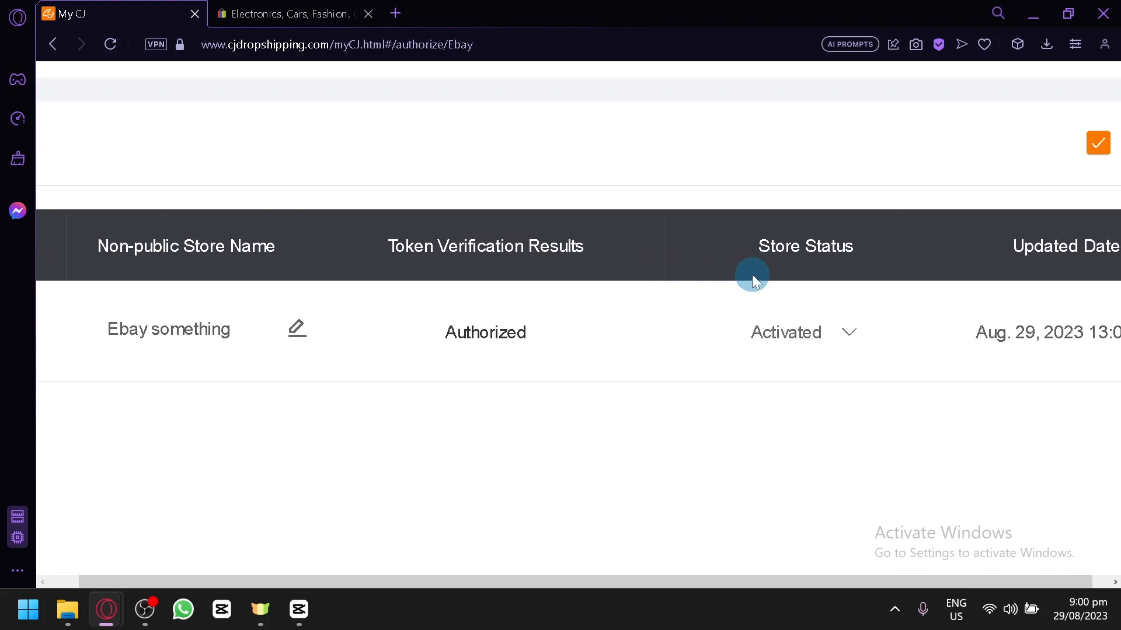
scroll(751, 274, right, 1)
mouse_move(677, 340)
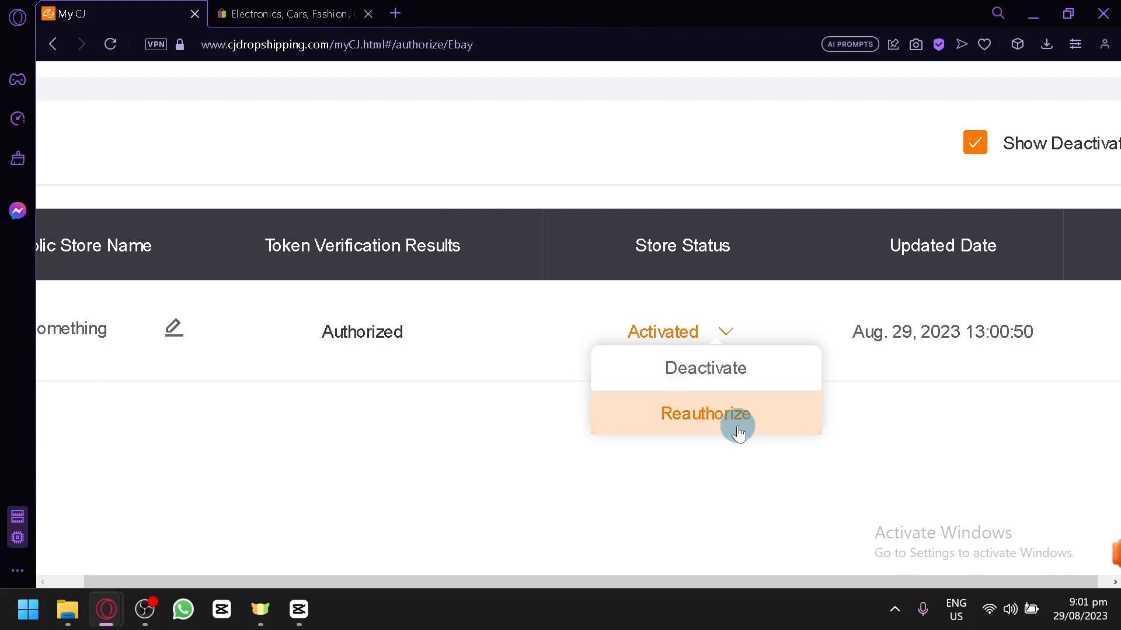
scroll(737, 425, down, 1)
scroll(738, 425, right, 3)
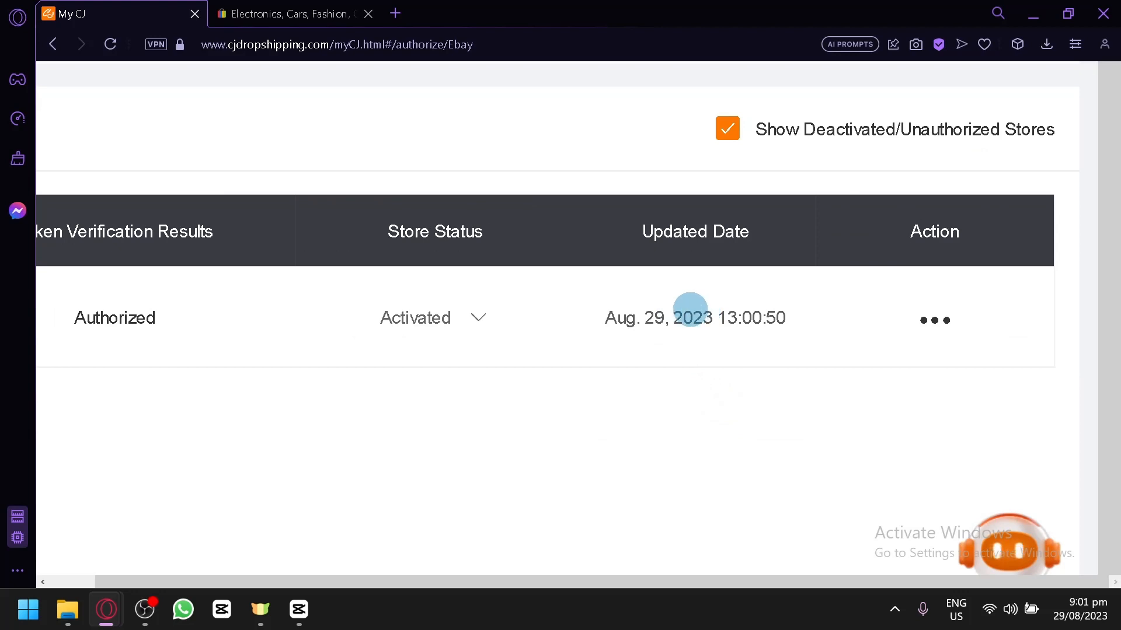
Step: Open the Store Logistics settings from the eBay store's actions and bring the whole shipping methods dialog into view
click(945, 321)
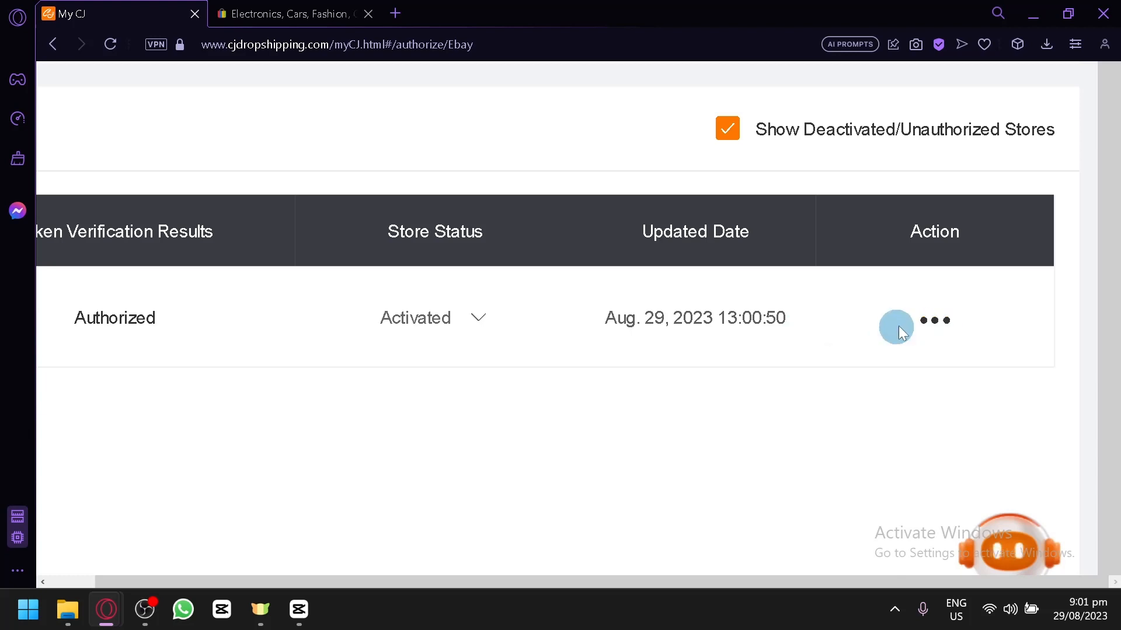
mouse_move(933, 321)
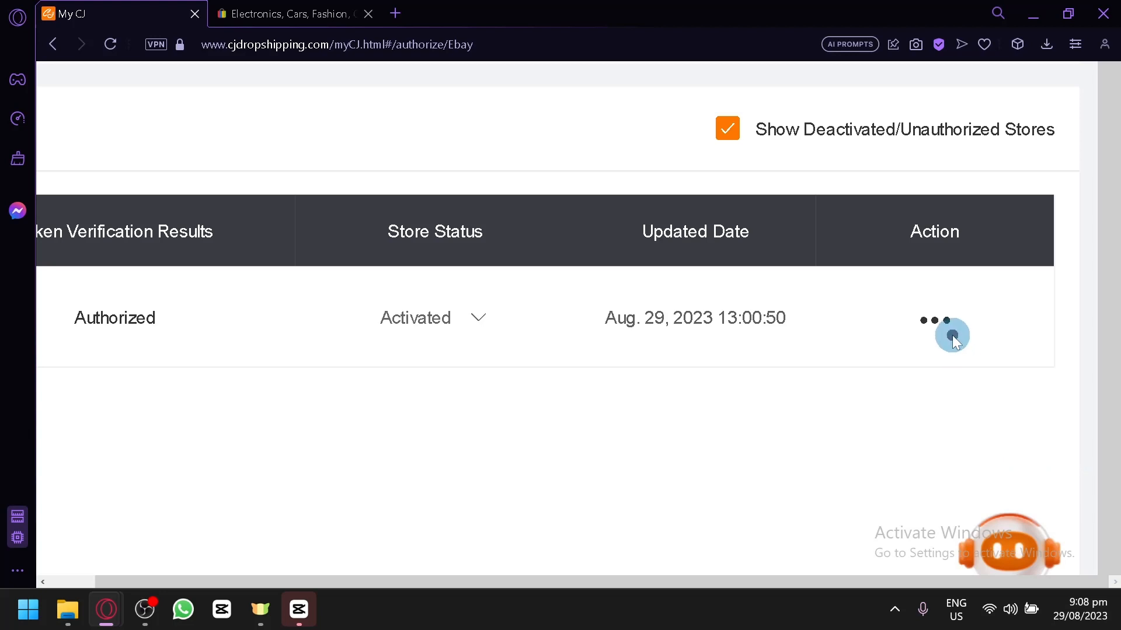
click(937, 320)
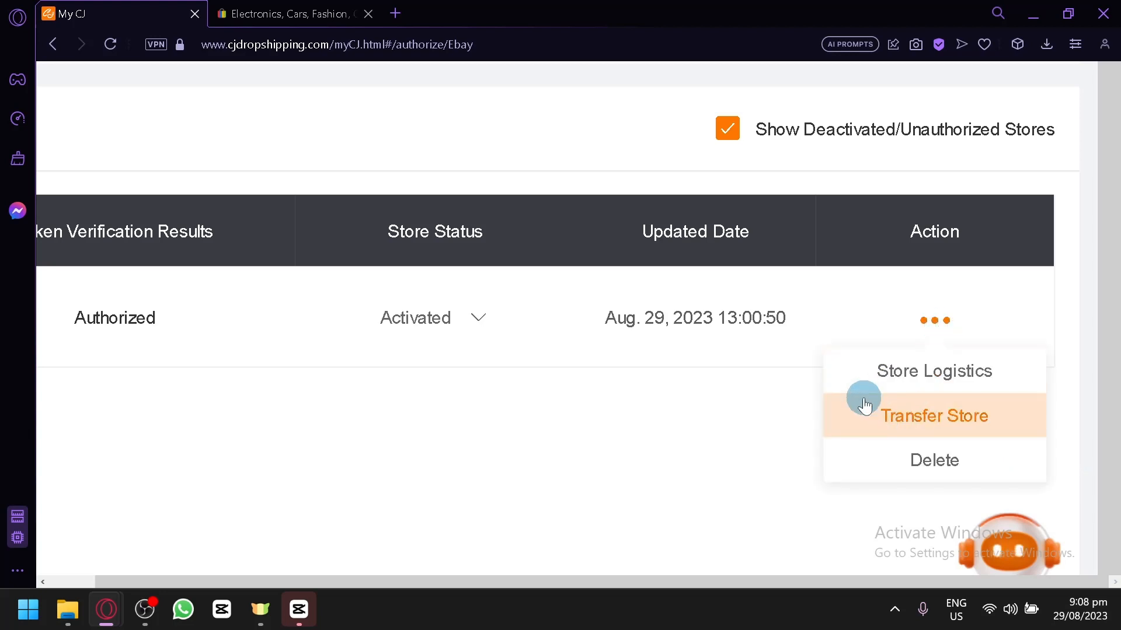
click(881, 388)
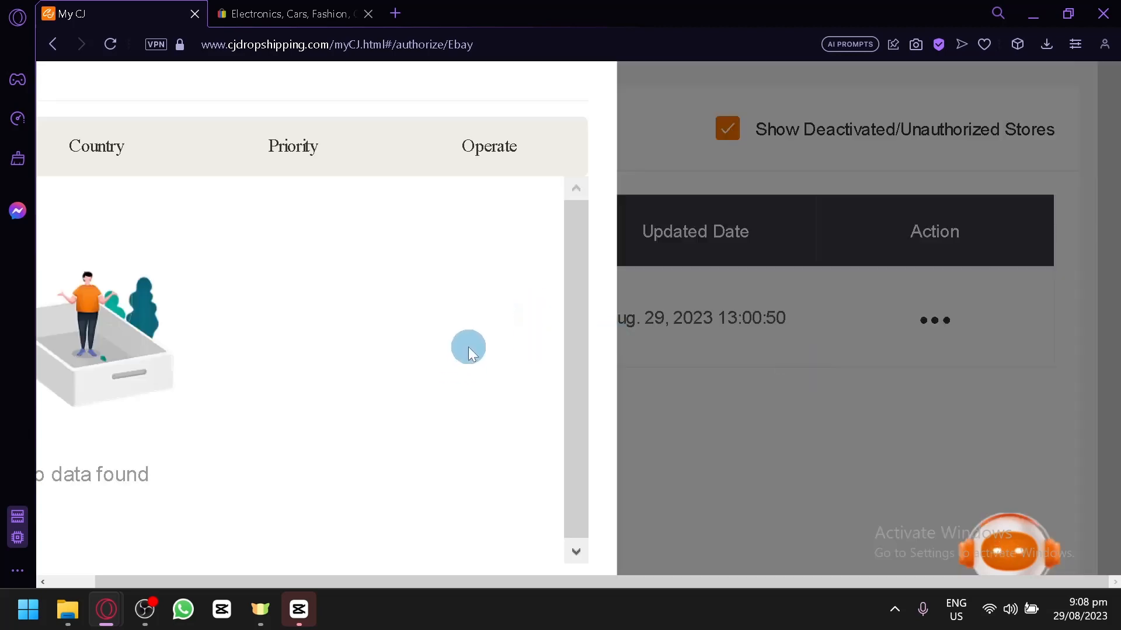
scroll(468, 347, down, 5)
scroll(468, 347, up, 1)
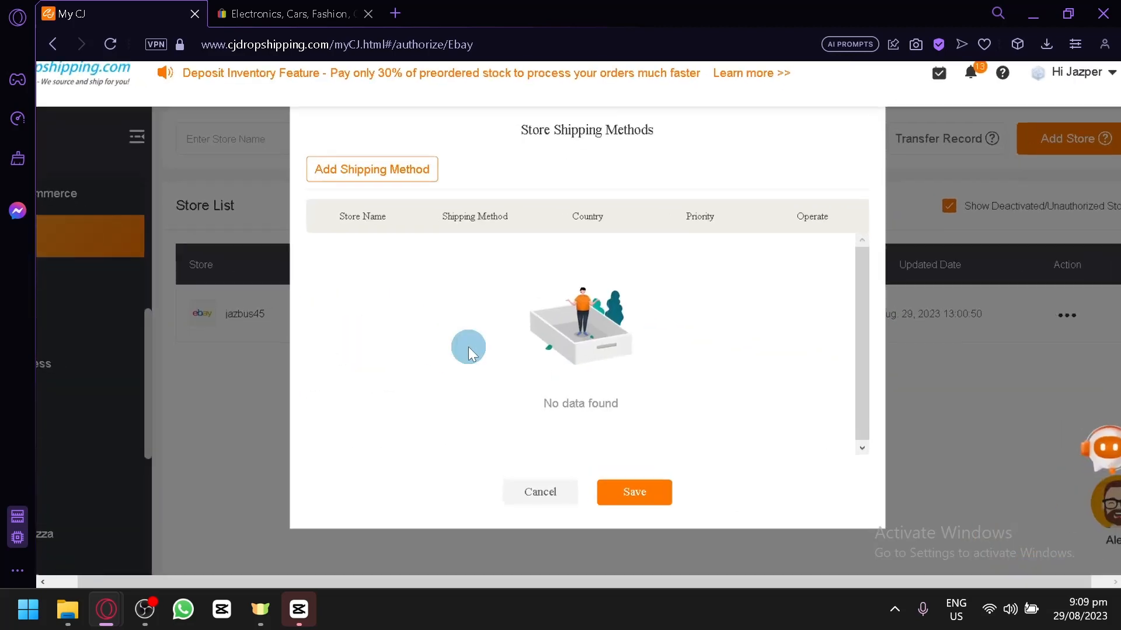
scroll(468, 347, up, 2)
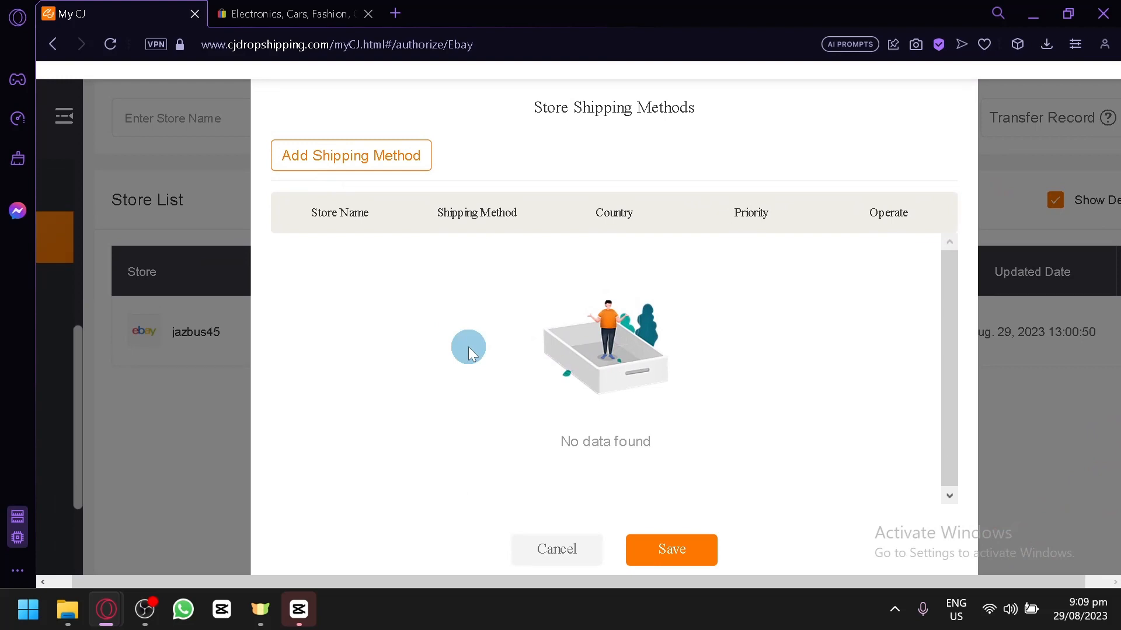
Step: Add a shipping method entry for the eBay store and choose USPS as its shipping method
click(349, 168)
click(259, 268)
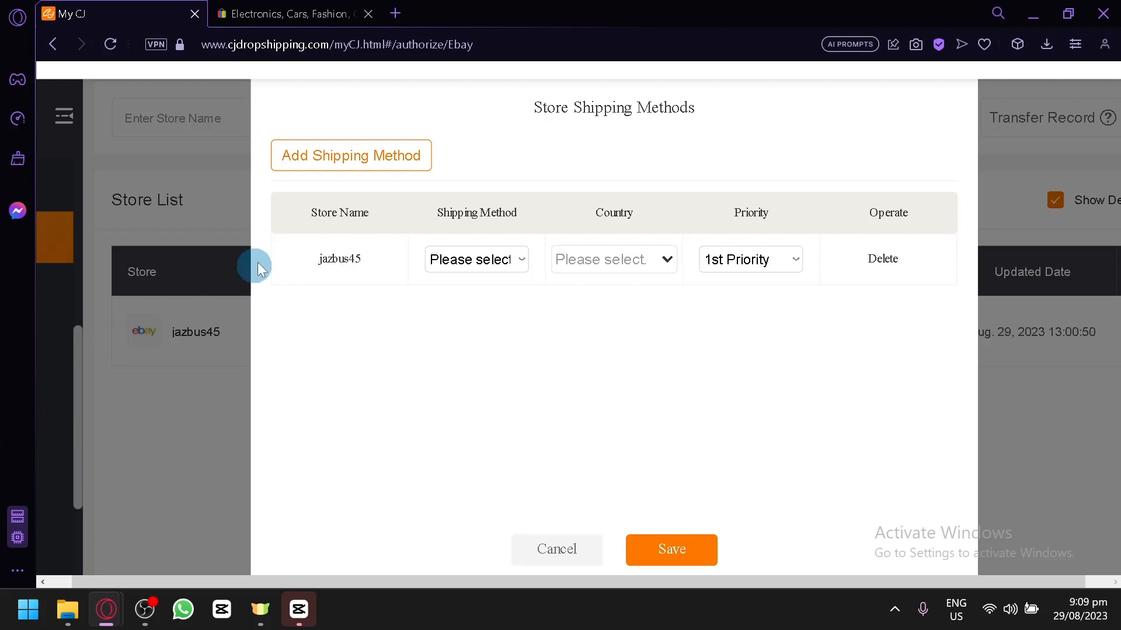
click(503, 259)
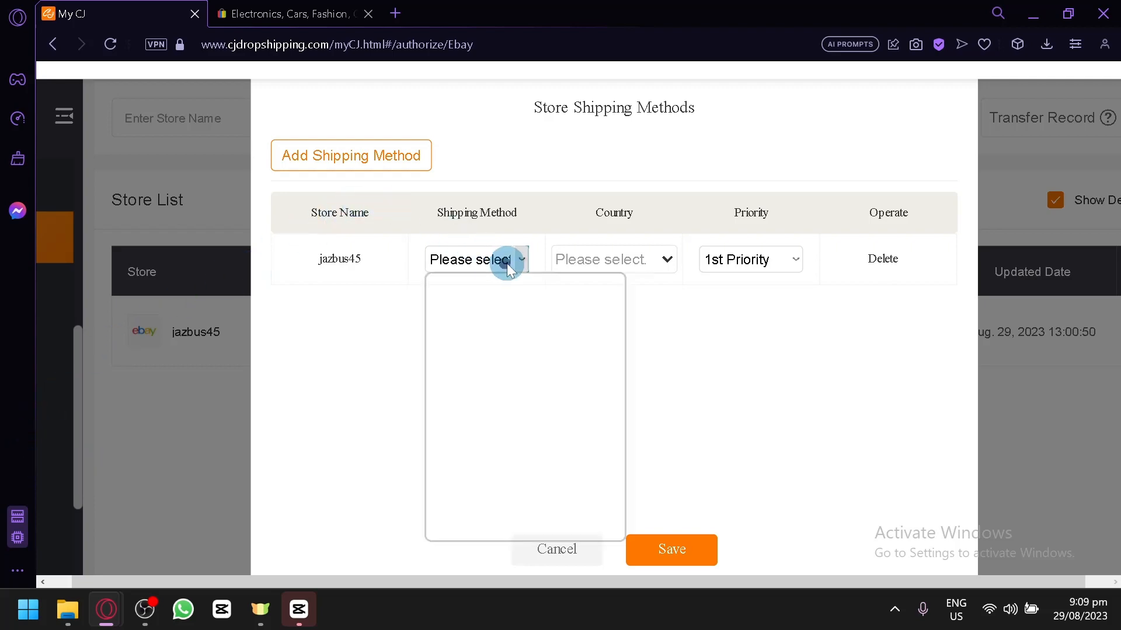
scroll(496, 388, down, 15)
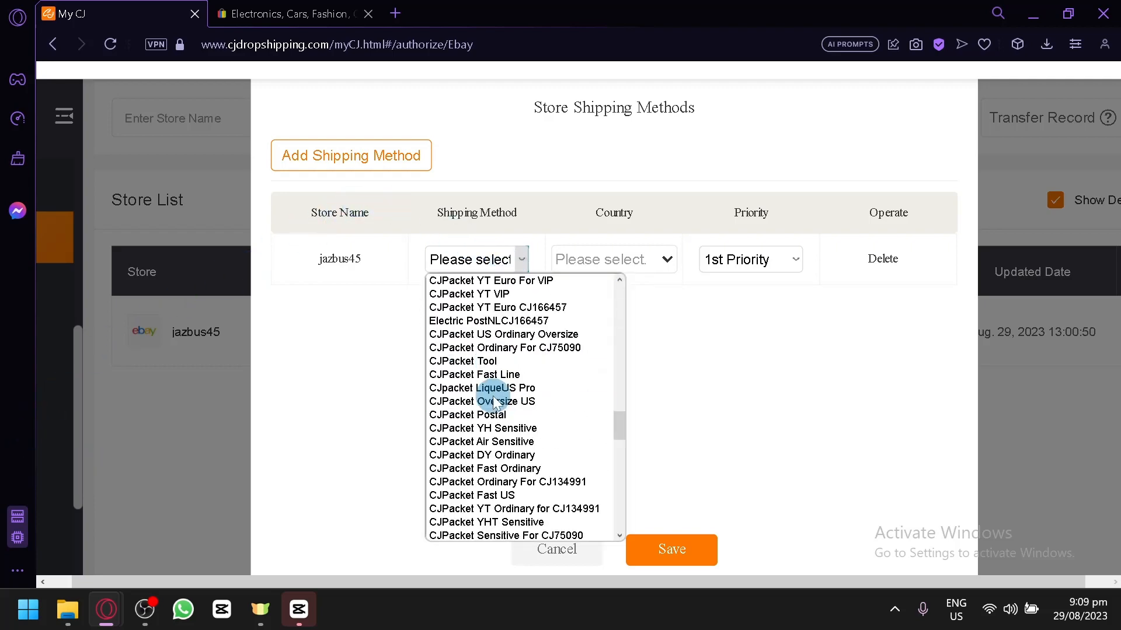
scroll(500, 393, up, 15)
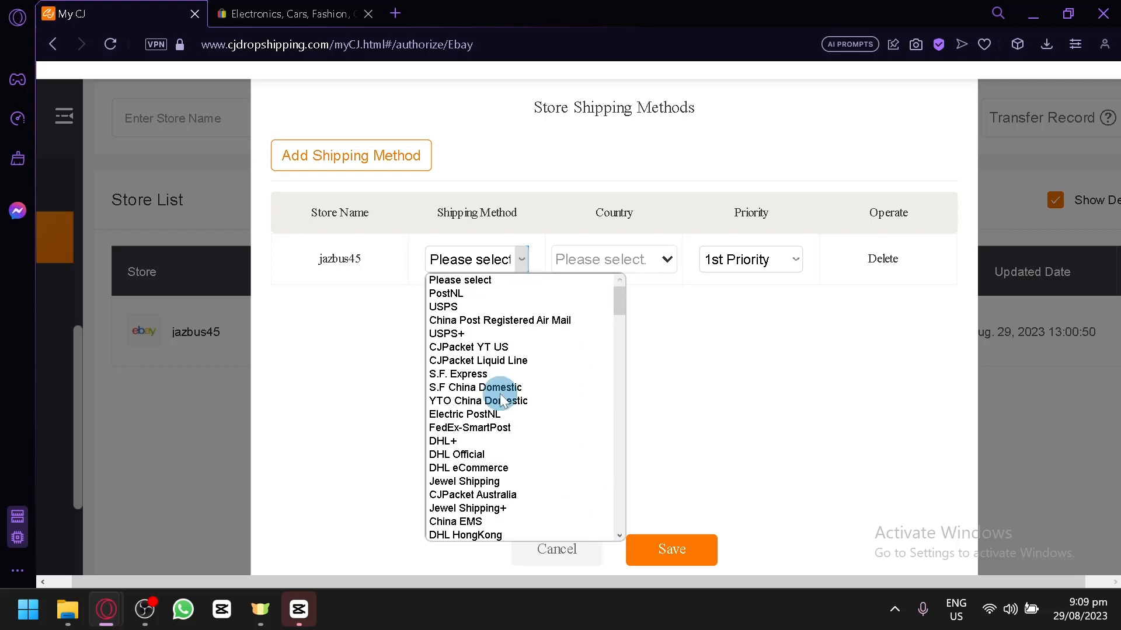
click(503, 308)
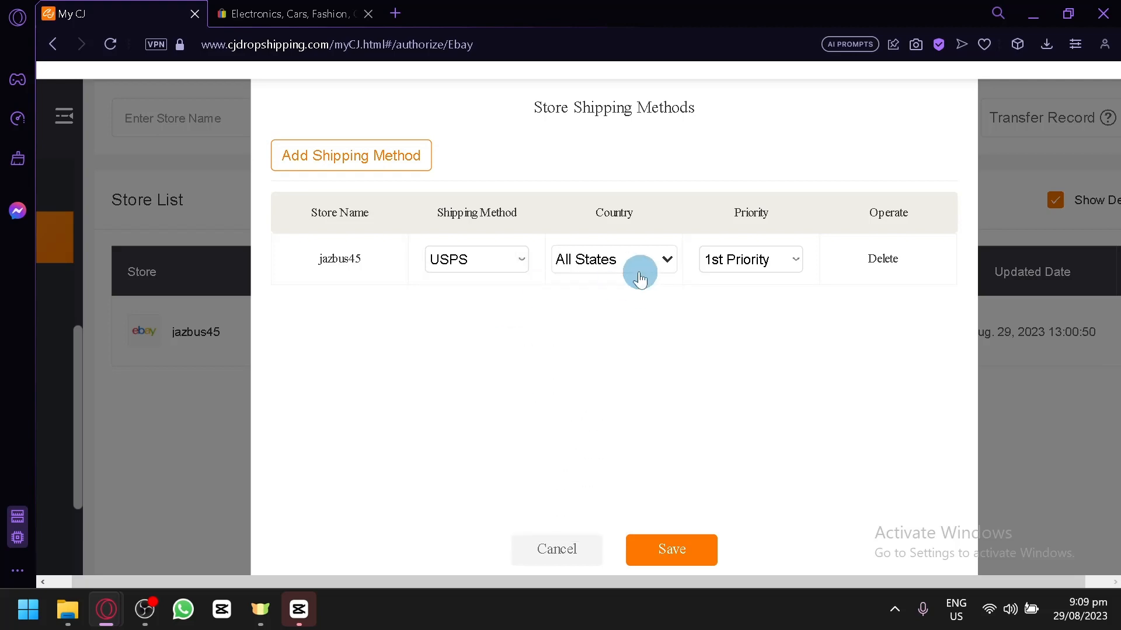
Step: Keep 1st Priority for the USPS shipping method and save the eBay store's shipping methods
click(771, 262)
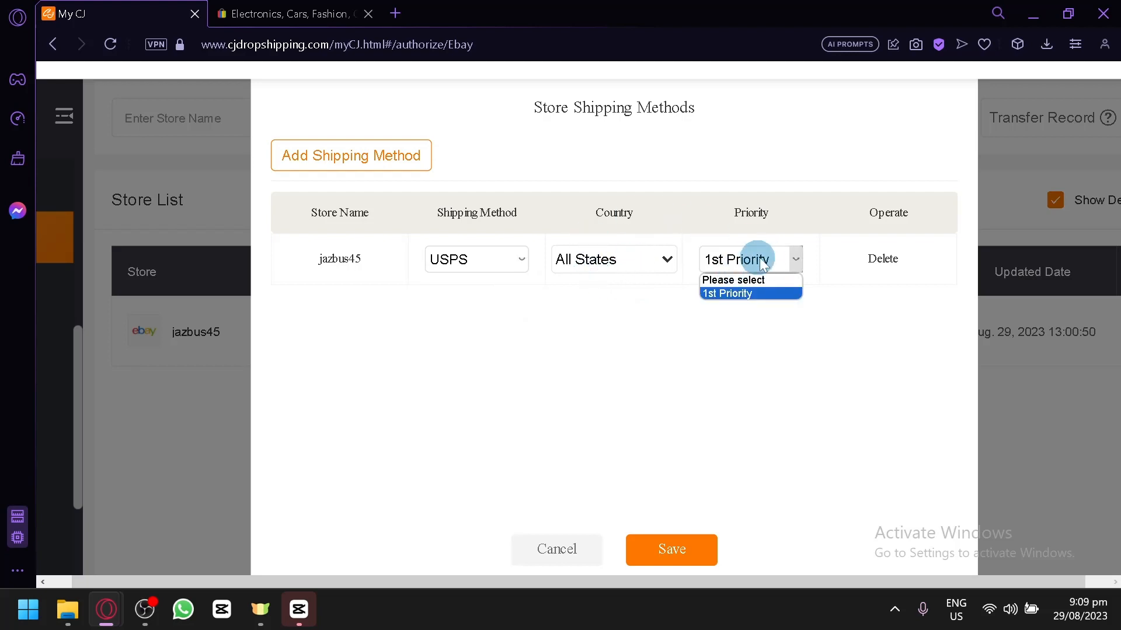
click(841, 298)
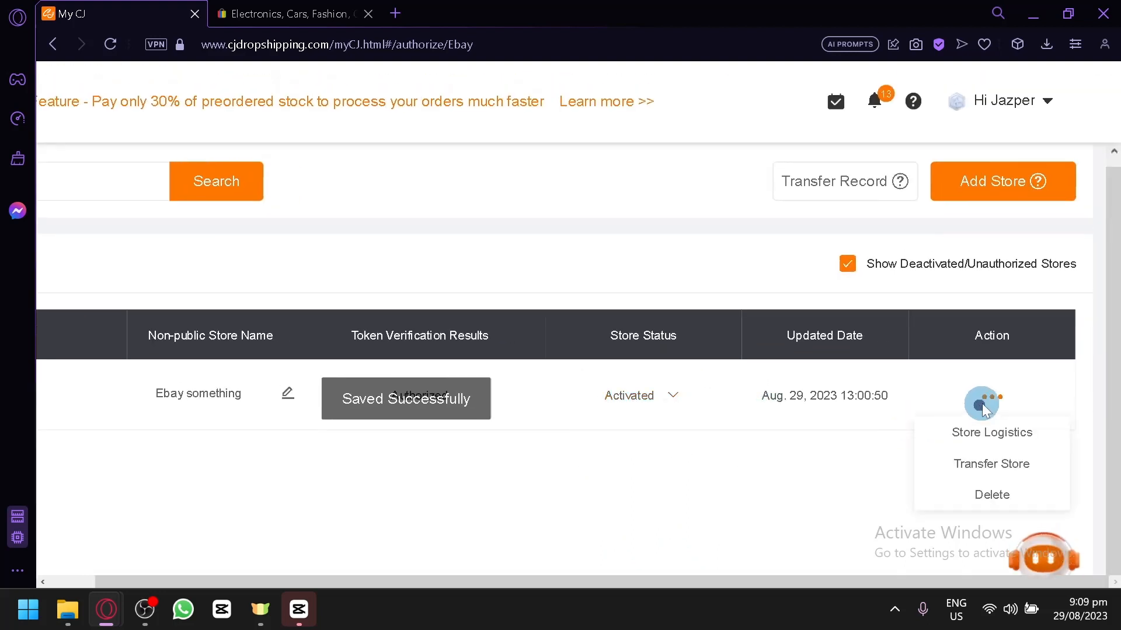
Step: Reopen the eBay store's Store Logistics settings, check the saved shipping method entry, and close the dialog
click(993, 437)
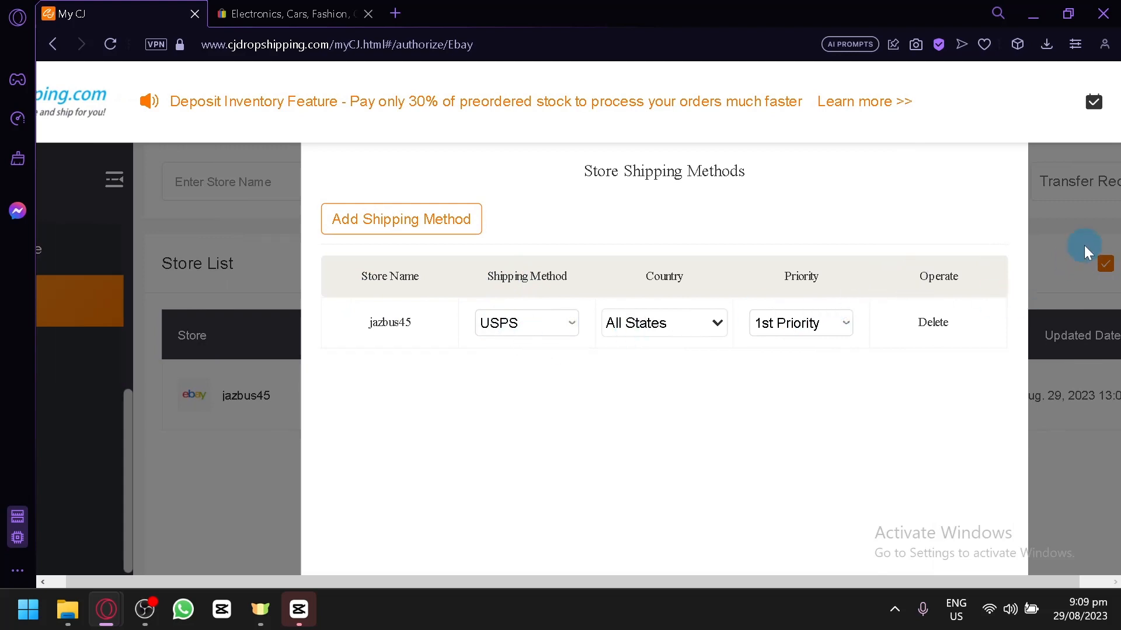
scroll(816, 402, down, 3)
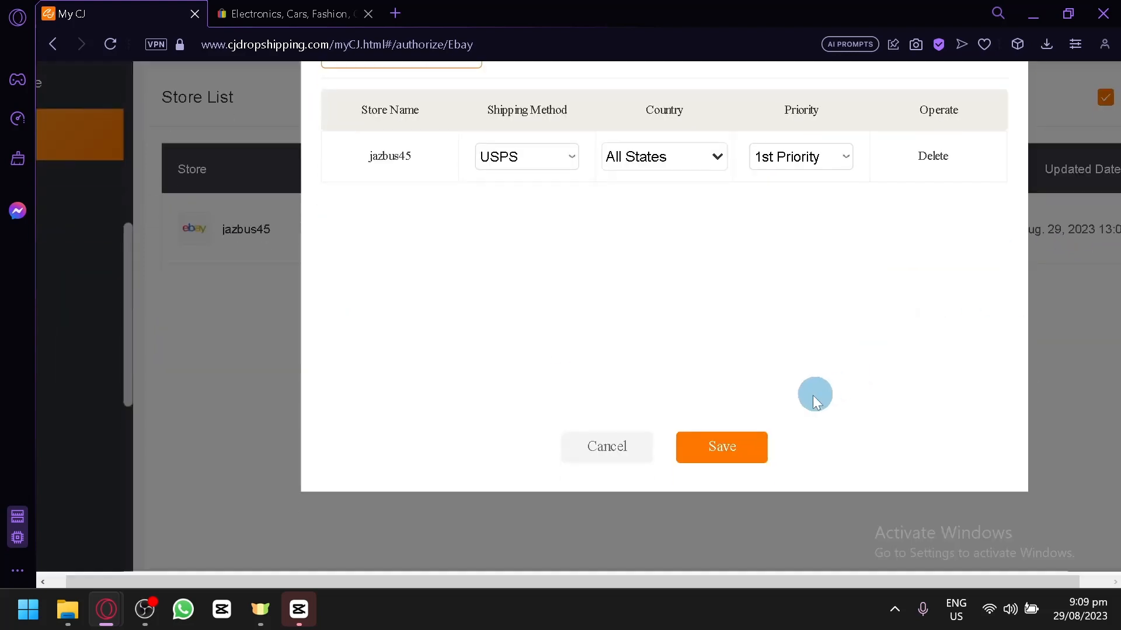
click(626, 445)
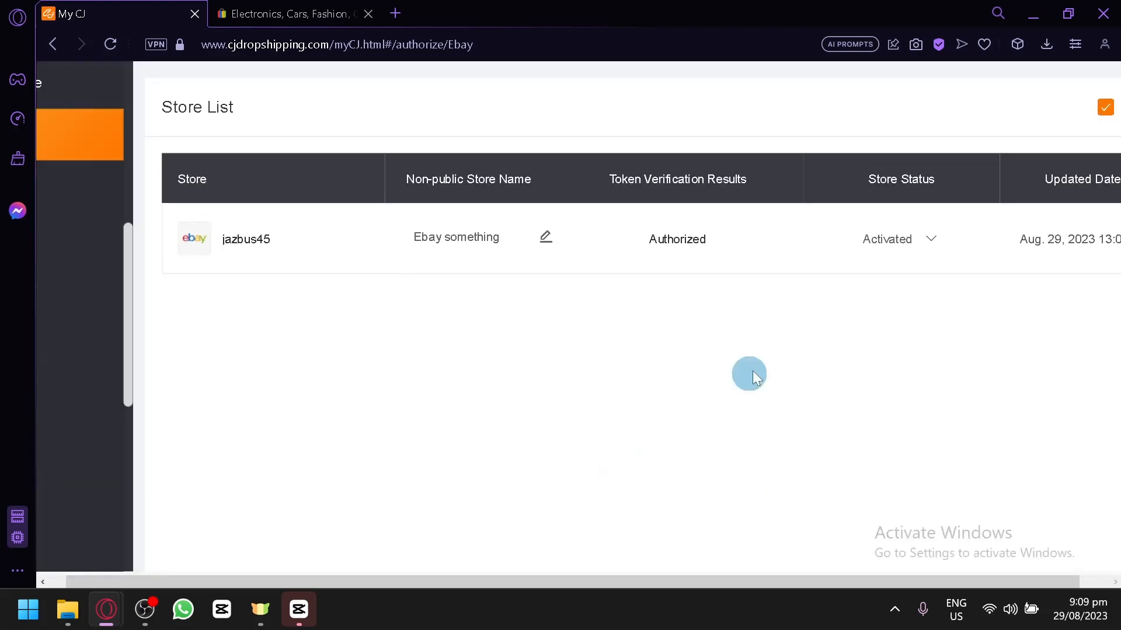
Step: Review the eBay store's whole row in the store list, from store name through status to available actions
scroll(777, 353, up, 3)
scroll(660, 283, right, 4)
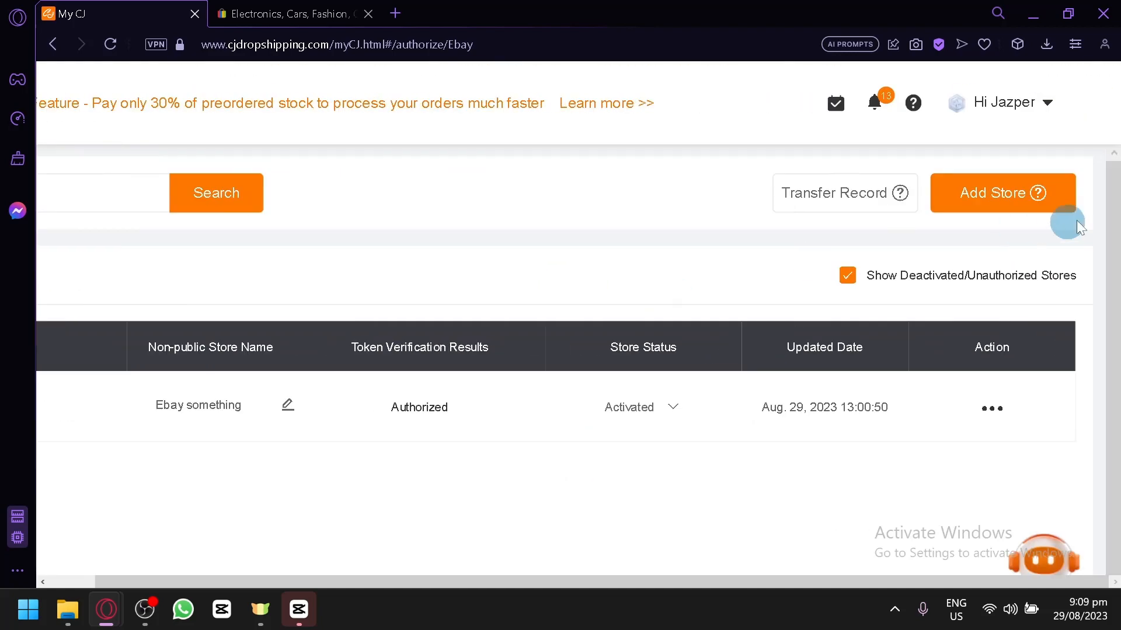
scroll(785, 320, left, 4)
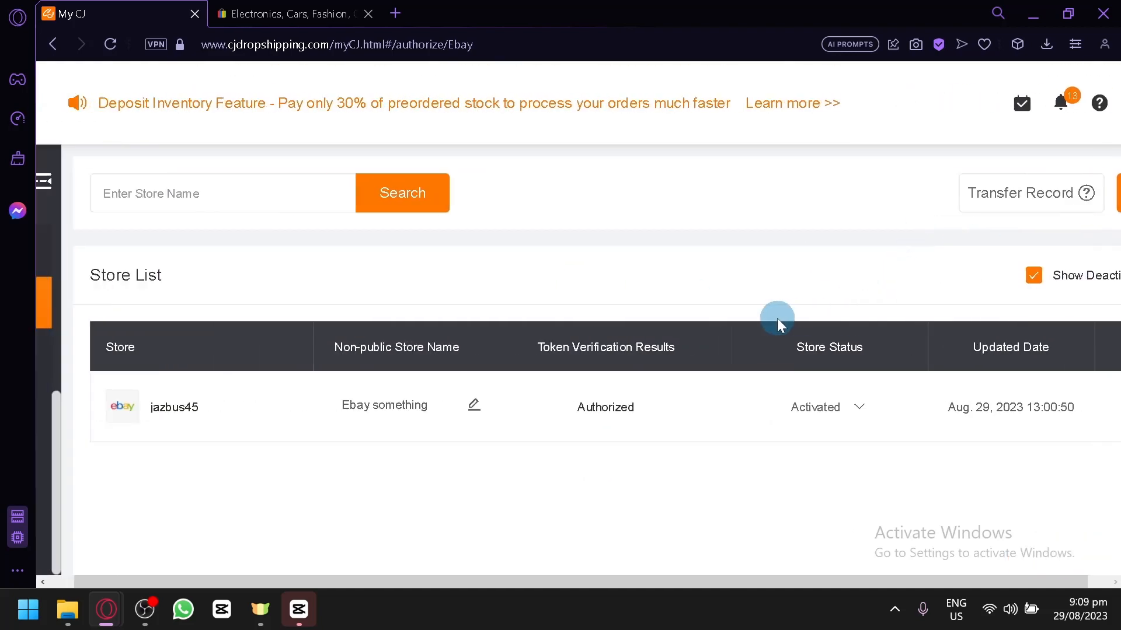
scroll(776, 318, left, 1)
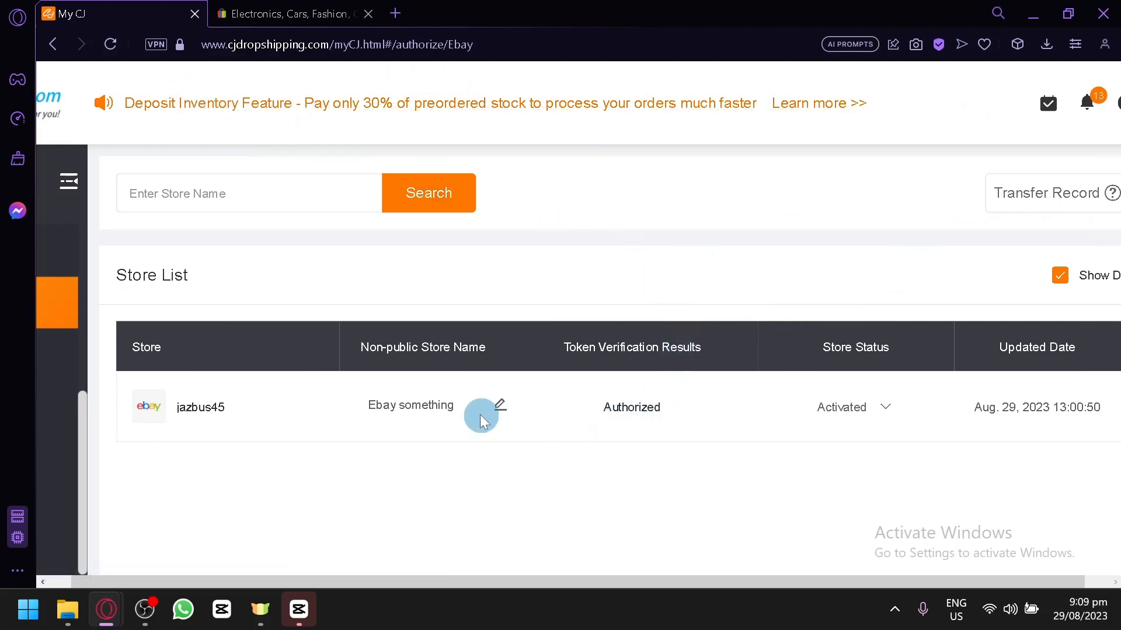
scroll(653, 445, right, 5)
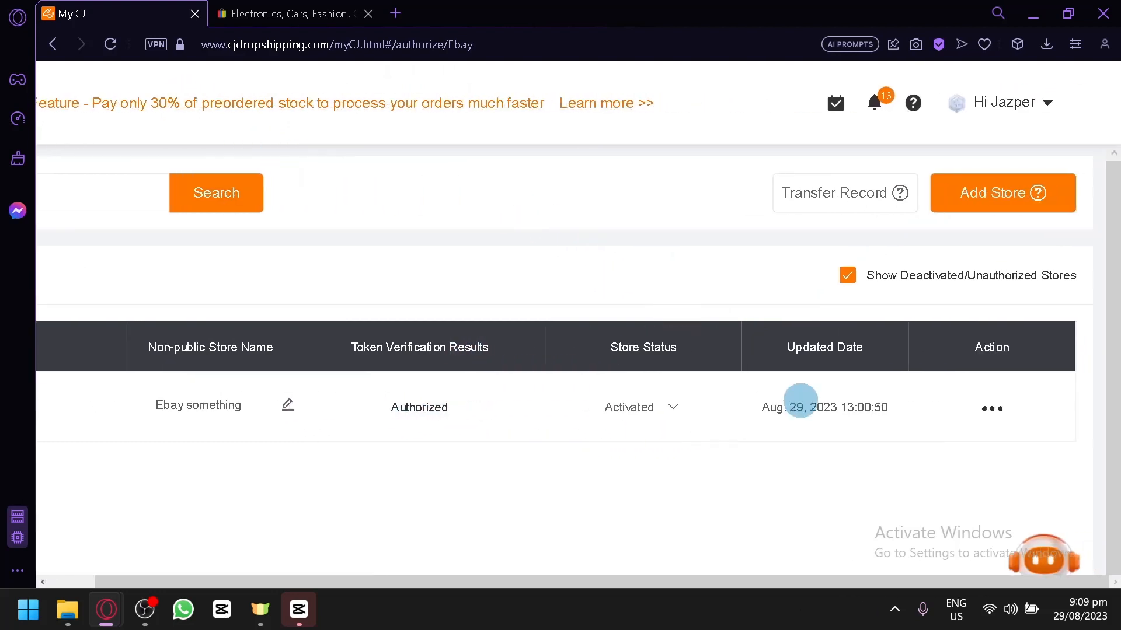
scroll(701, 315, left, 5)
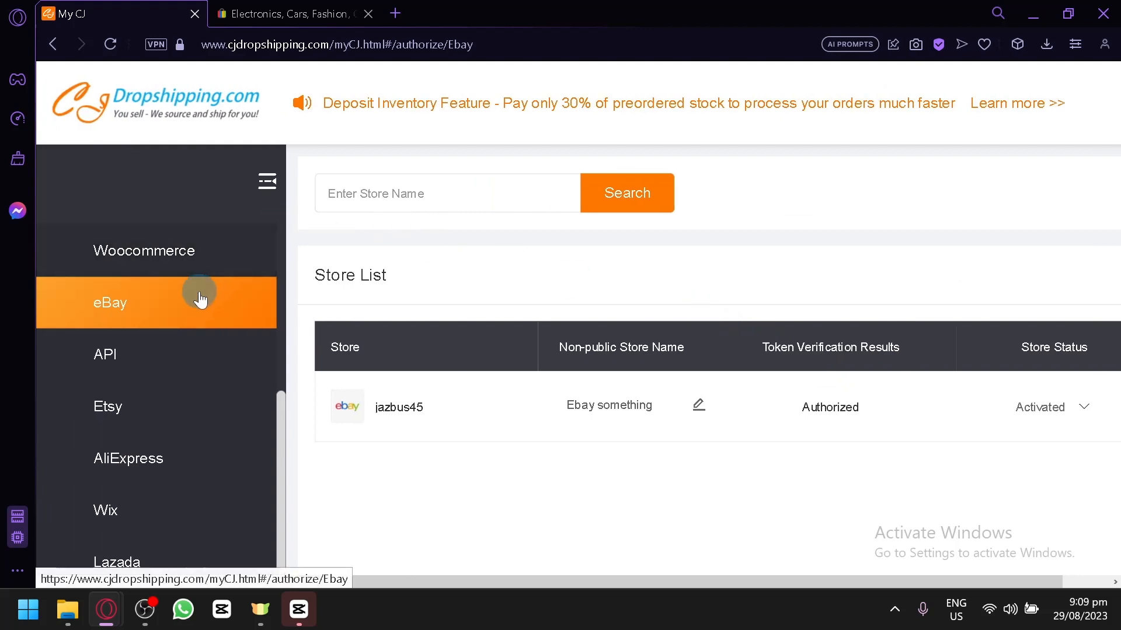
Step: Look through the My CJ navigation sections above Store Authorization, such as Sourcing and Custom Packaging
scroll(234, 339, up, 10)
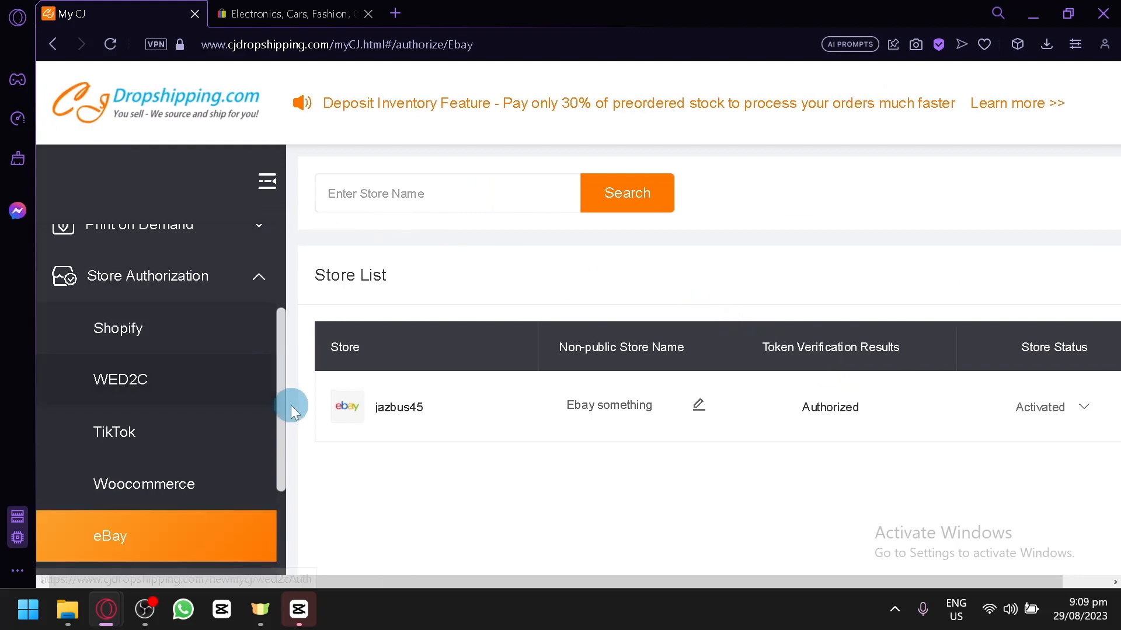
click(208, 258)
scroll(176, 334, down, 5)
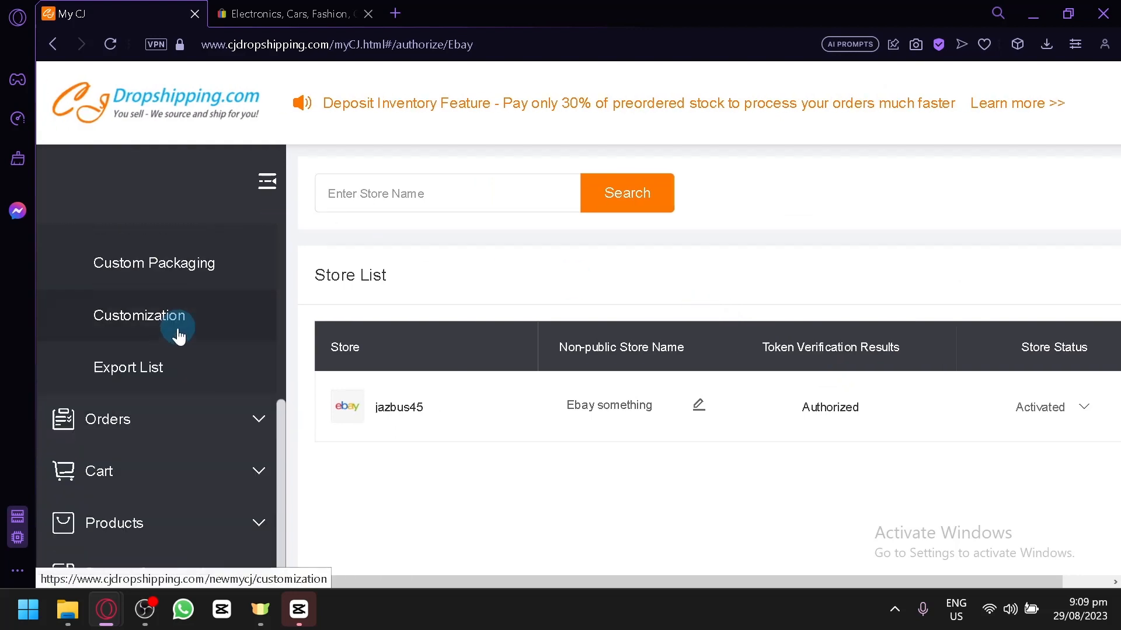
scroll(174, 353, up, 5)
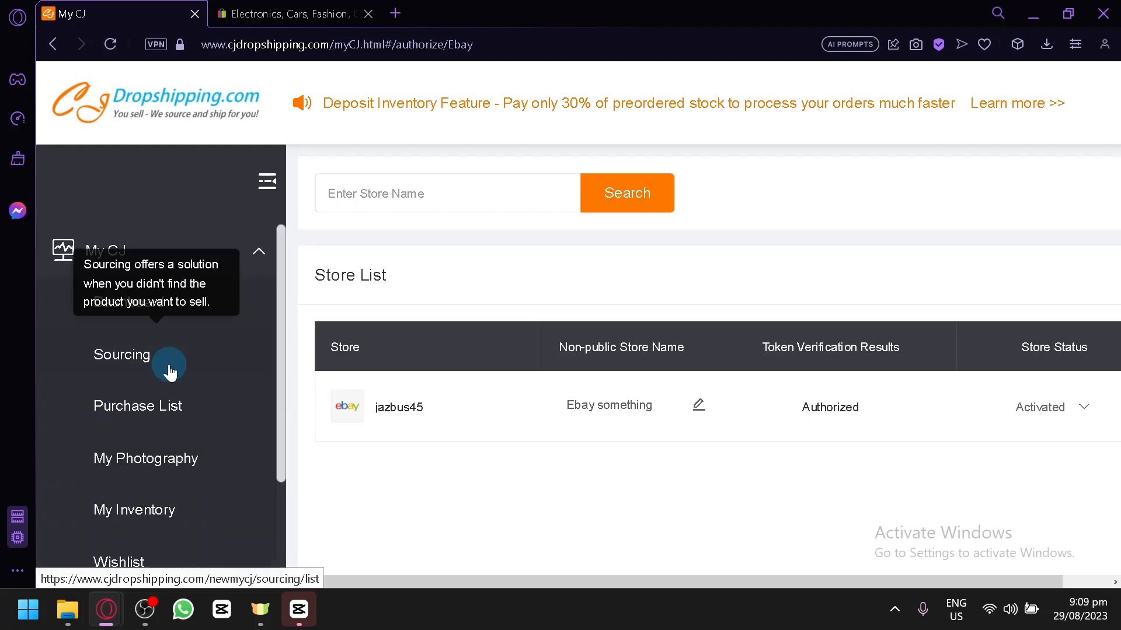
Step: Open the CJdropshipping home page and look over the eBay home page in the other browser tab
click(140, 120)
key(ctrl+Tab)
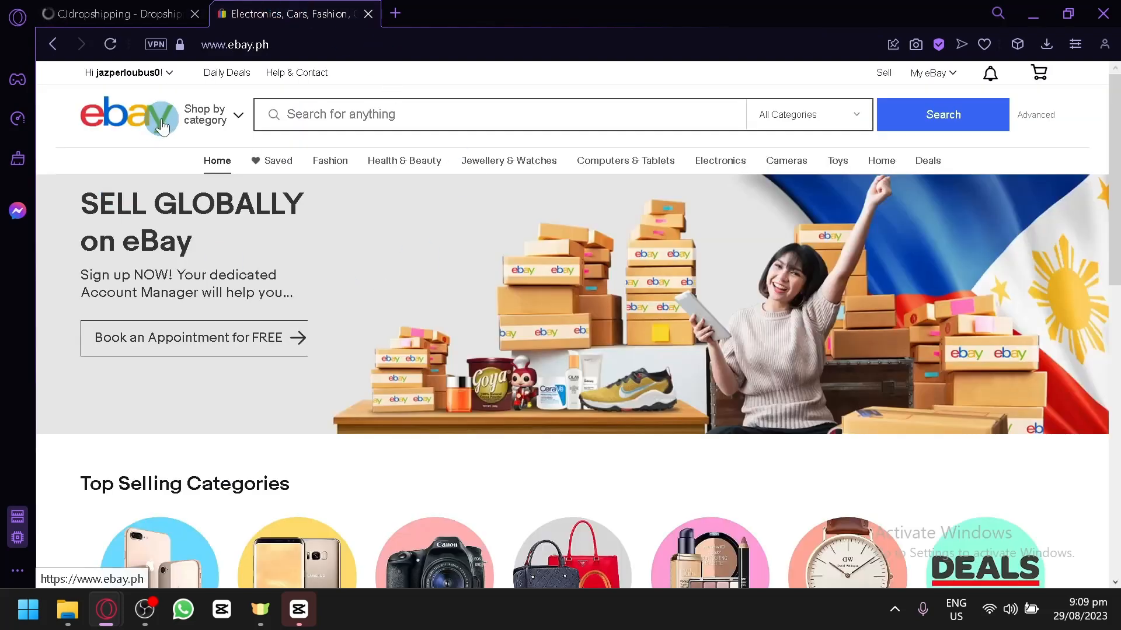
scroll(435, 257, down, 8)
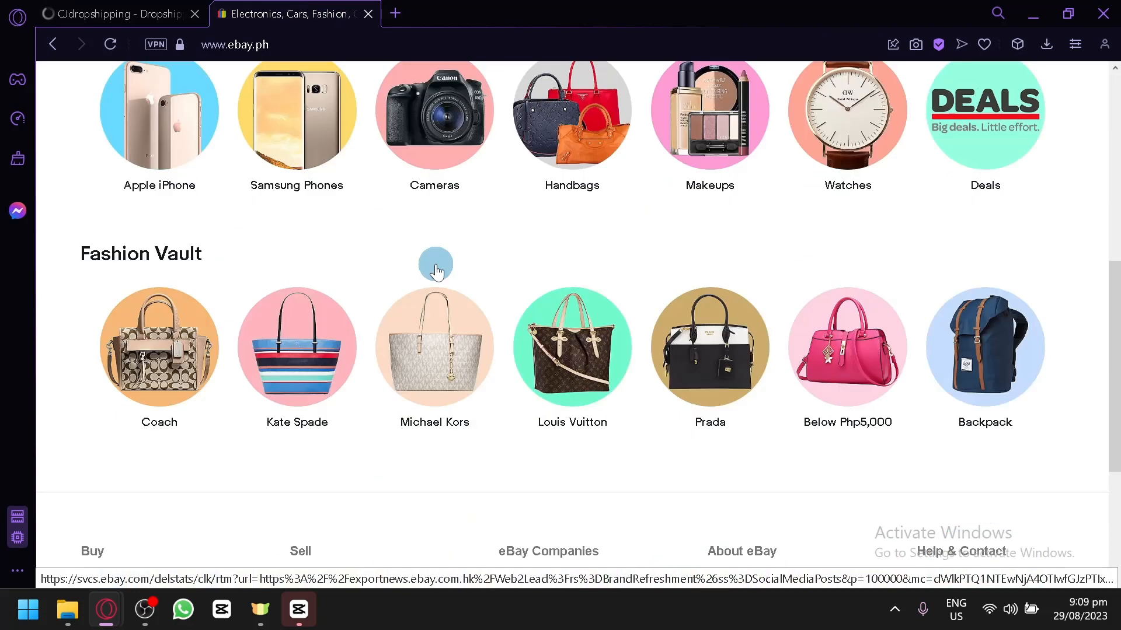
scroll(436, 272, up, 10)
click(119, 13)
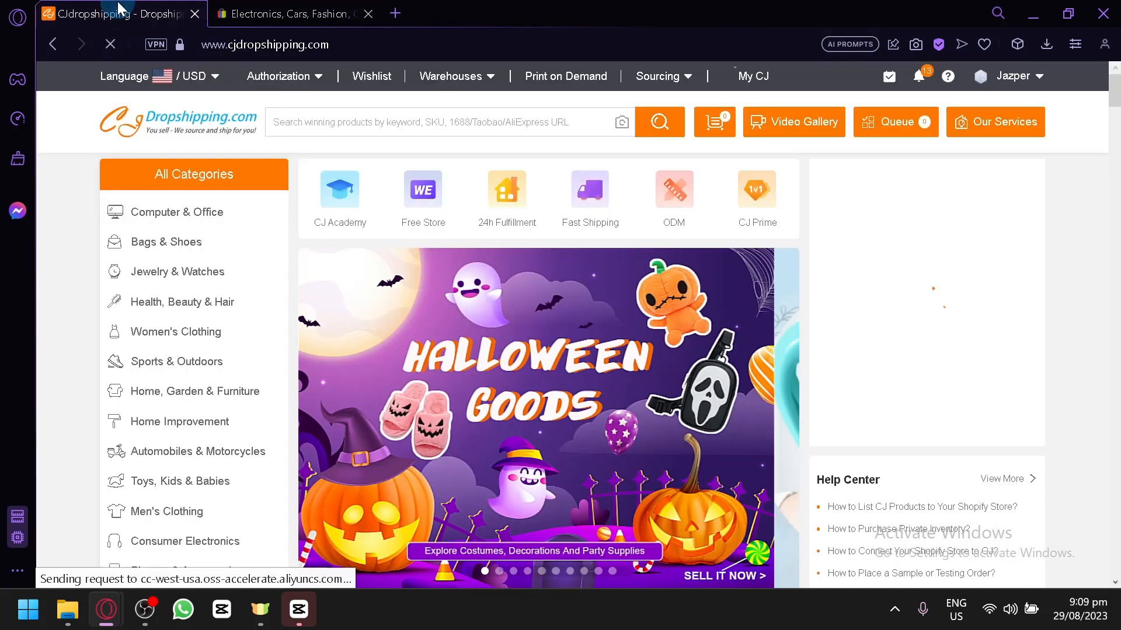
click(333, 9)
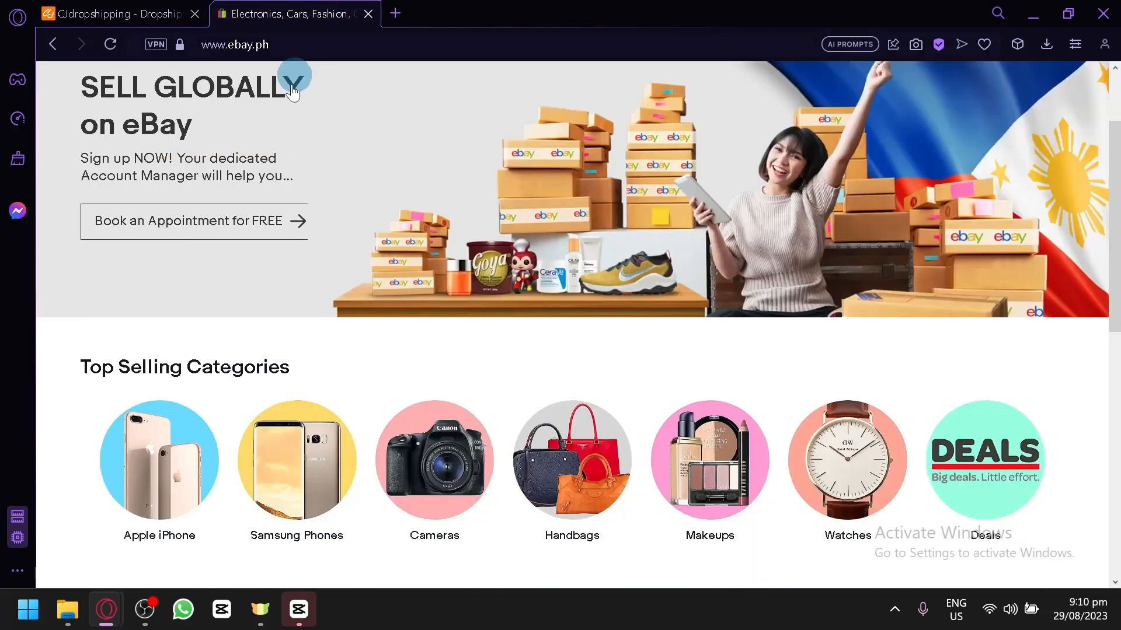
click(84, 8)
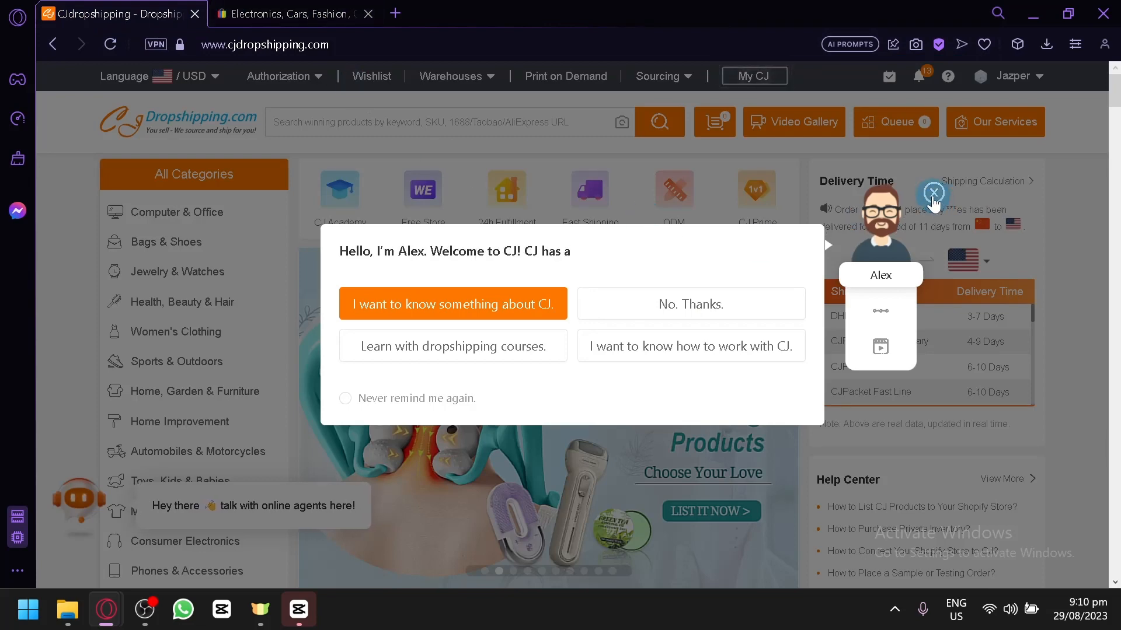
Step: Dismiss the welcome assistant popup and start listing the Dogs Cats Towels Super Absorbent product from the home page
click(933, 193)
scroll(204, 260, down, 10)
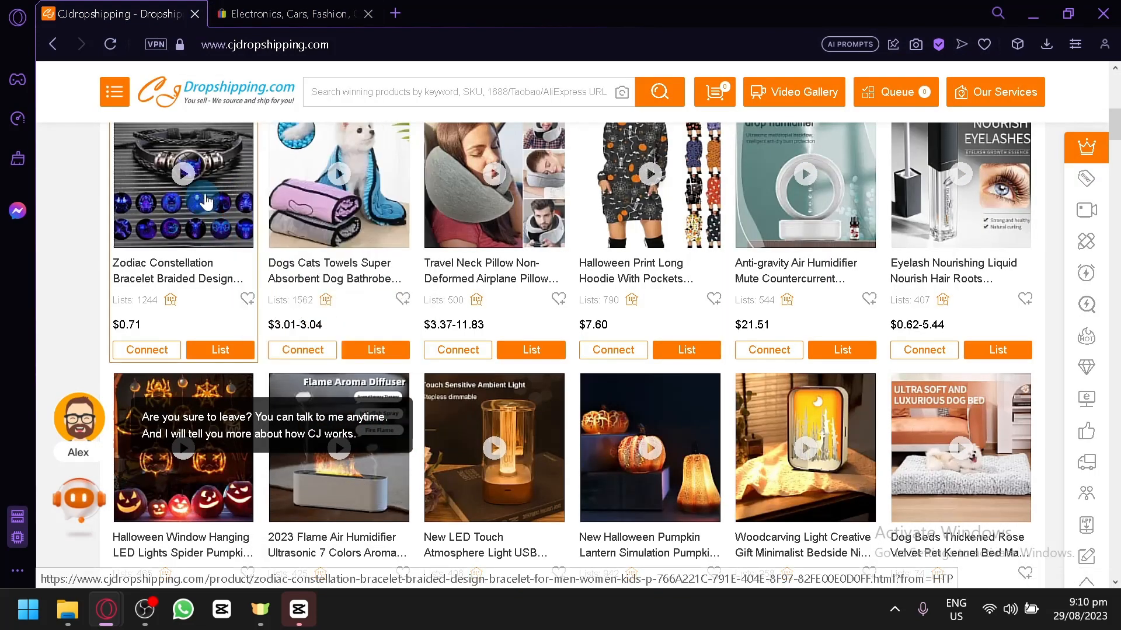
mouse_move(352, 228)
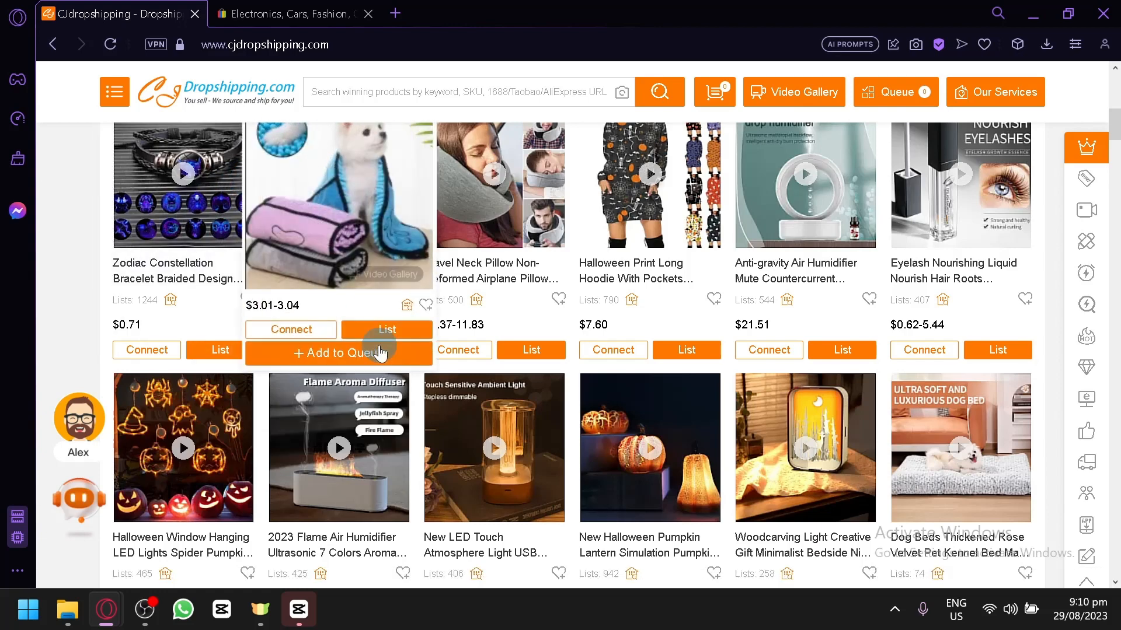
click(362, 331)
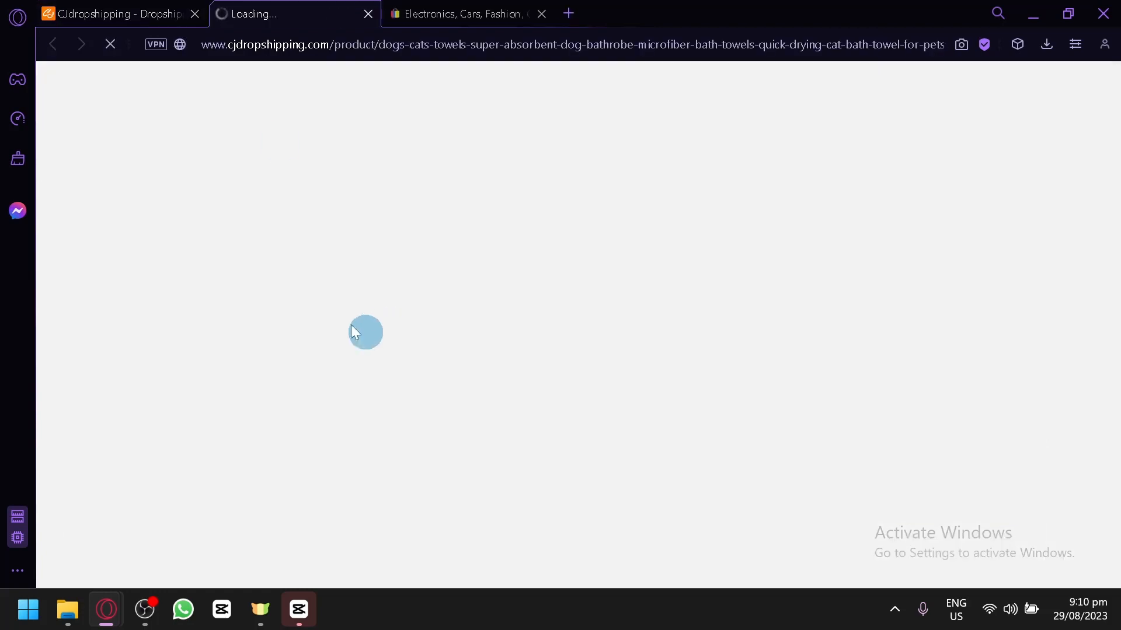
Step: Switch to the eBay tab and look over its top selling categories and Fashion Vault
click(509, 7)
scroll(217, 287, down, 5)
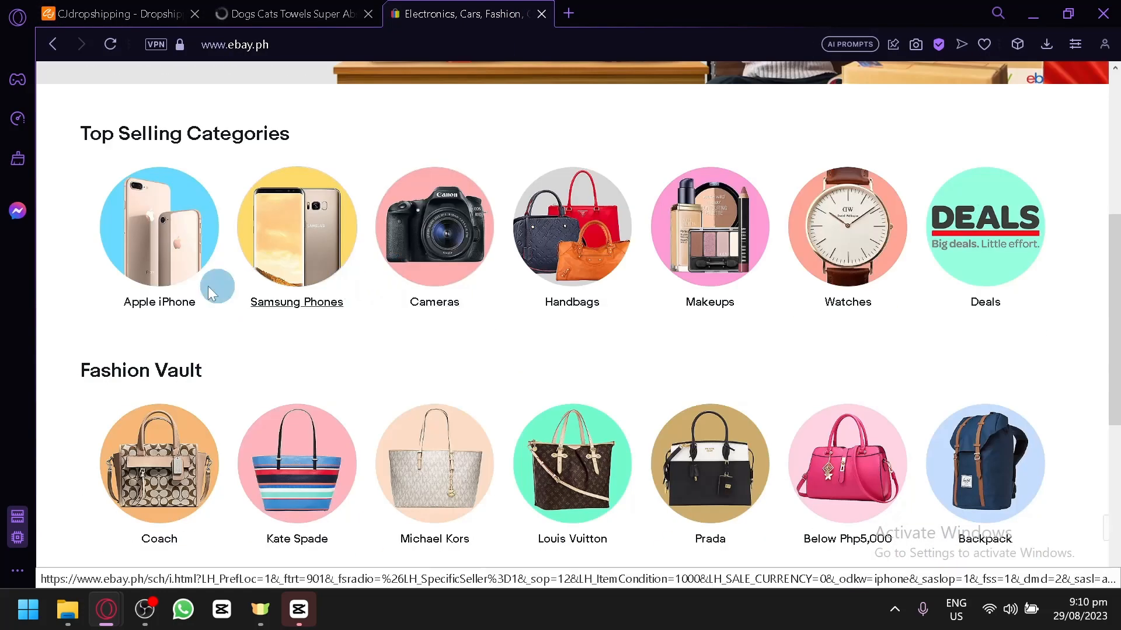
scroll(58, 339, up, 7)
scroll(533, 315, down, 8)
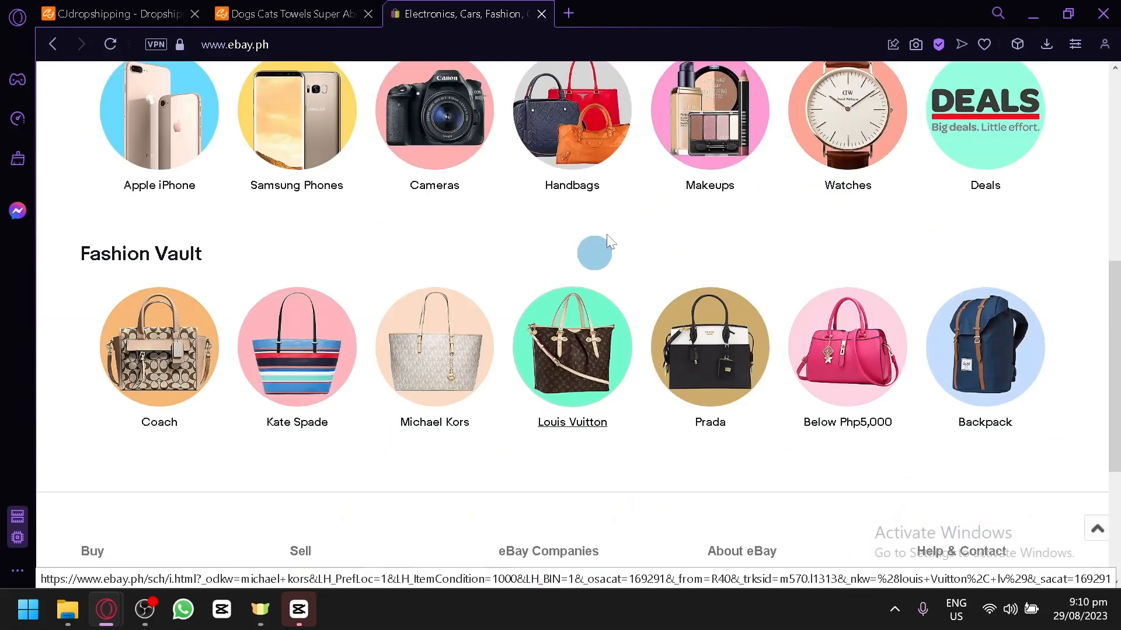
Step: Return to the dog towel product's listing form and review its store, shipping and variant pricing fields
click(309, 8)
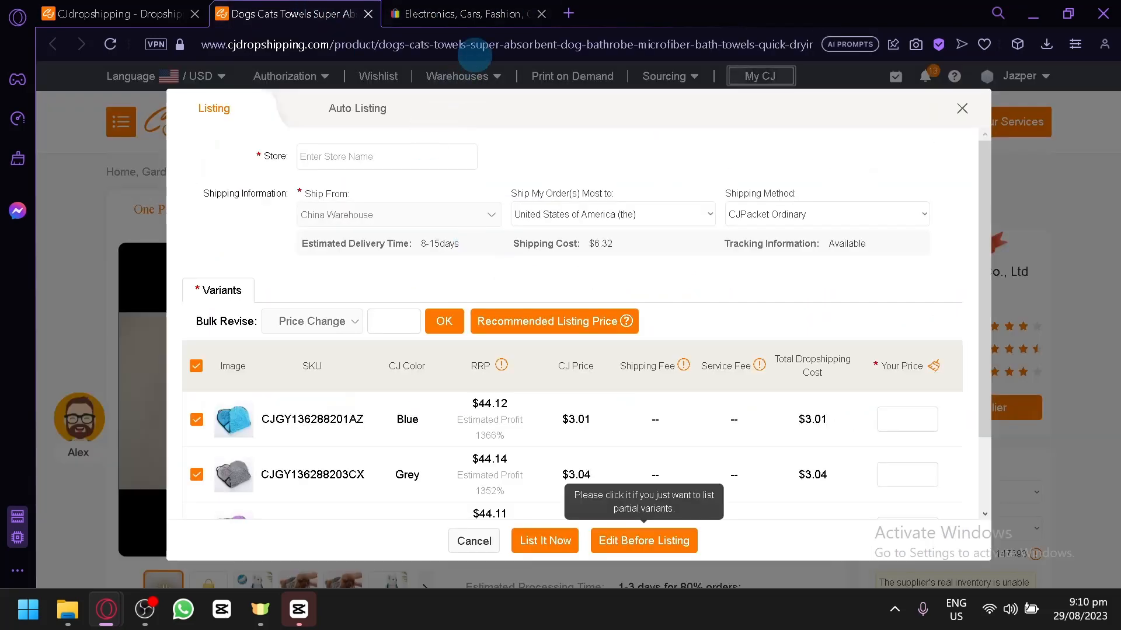
scroll(408, 212, down, 2)
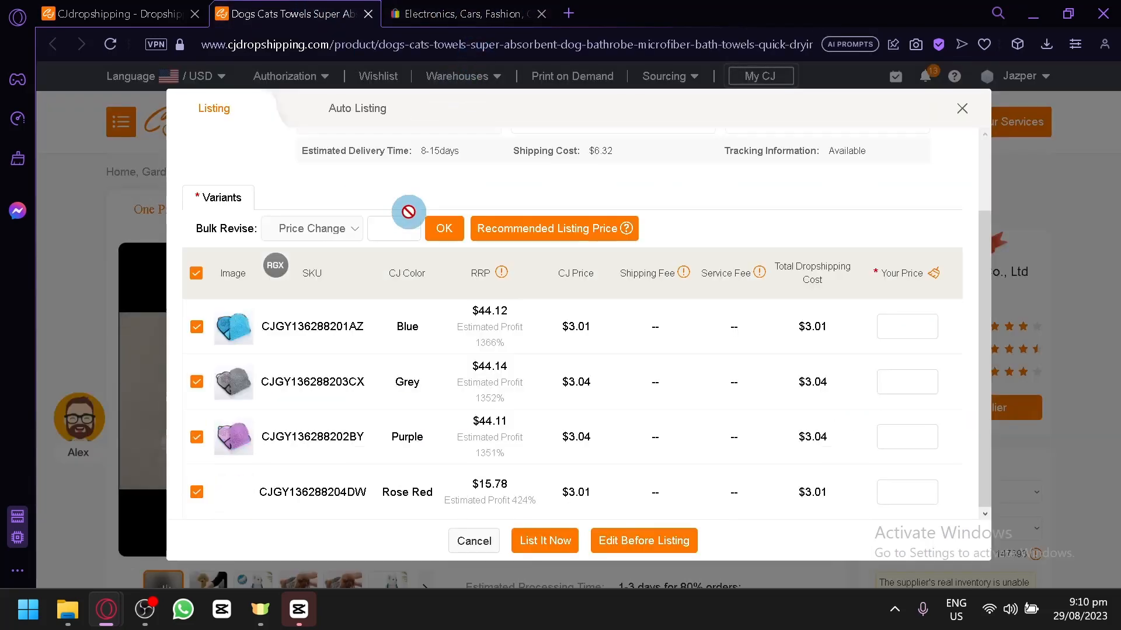
scroll(444, 257, up, 2)
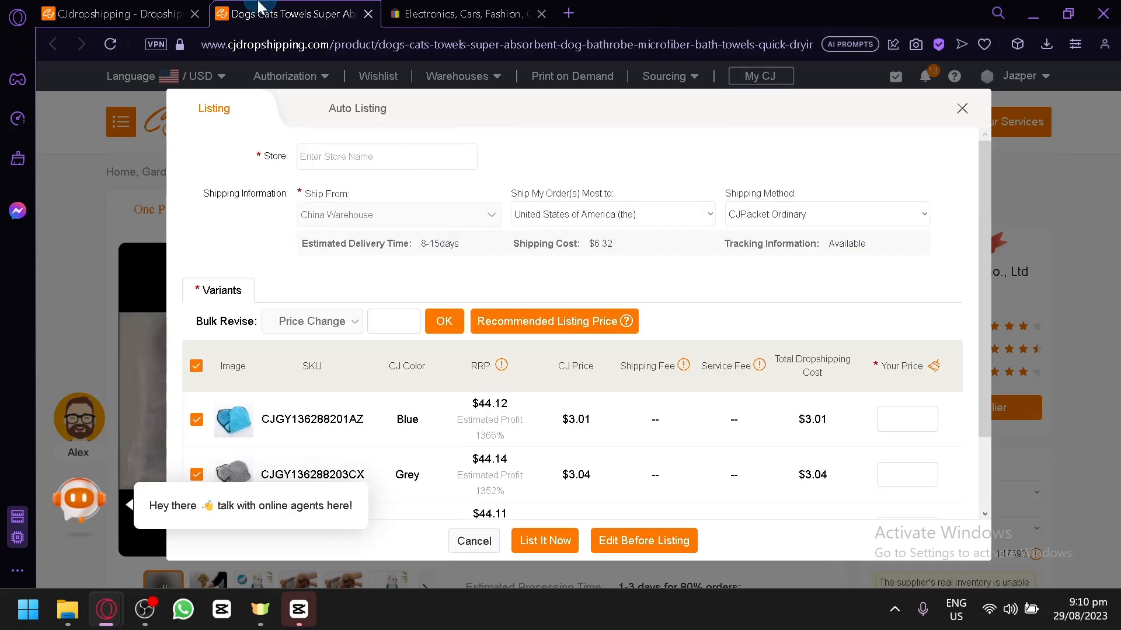
Step: Check the towel product card in the CJdropshipping catalogue and the eBay home page, and return to the listing form
click(188, 13)
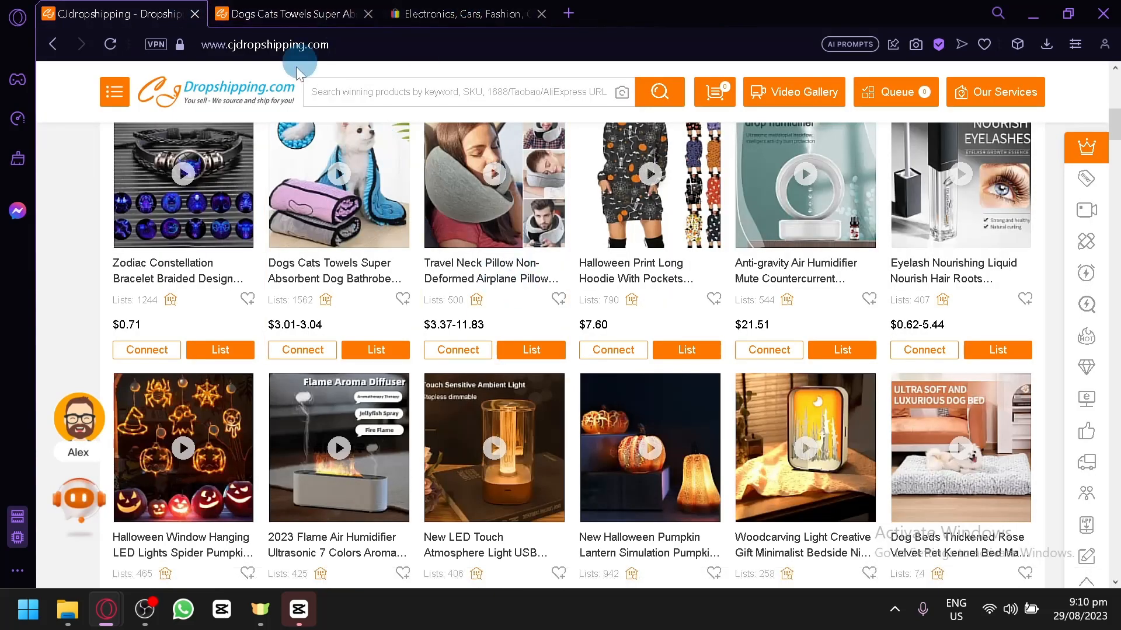
click(360, 264)
mouse_move(360, 266)
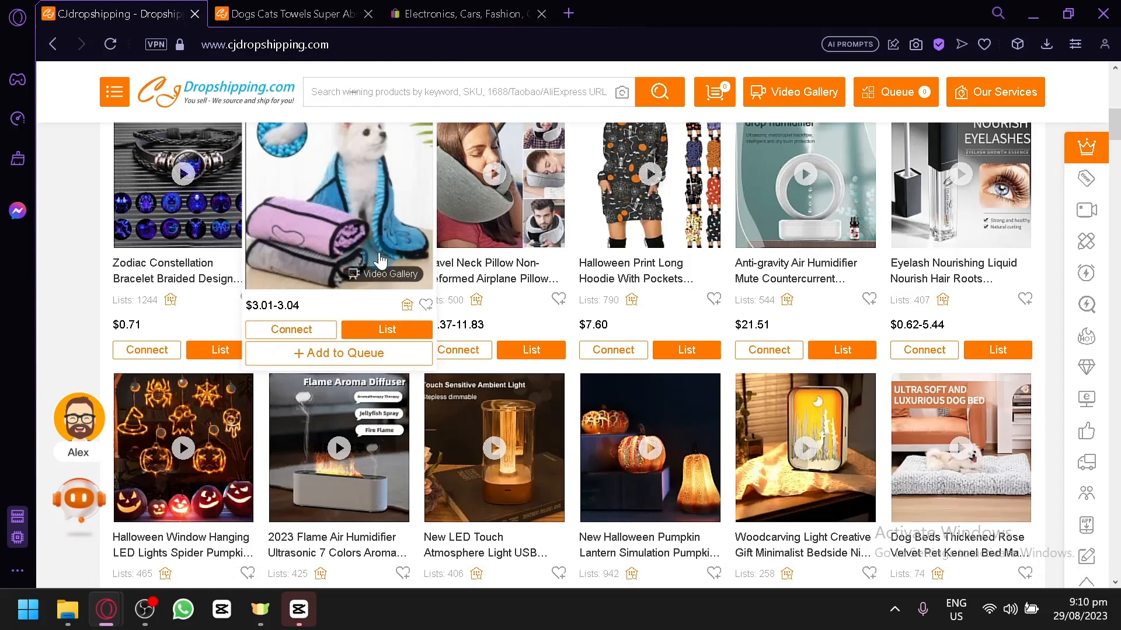
click(429, 9)
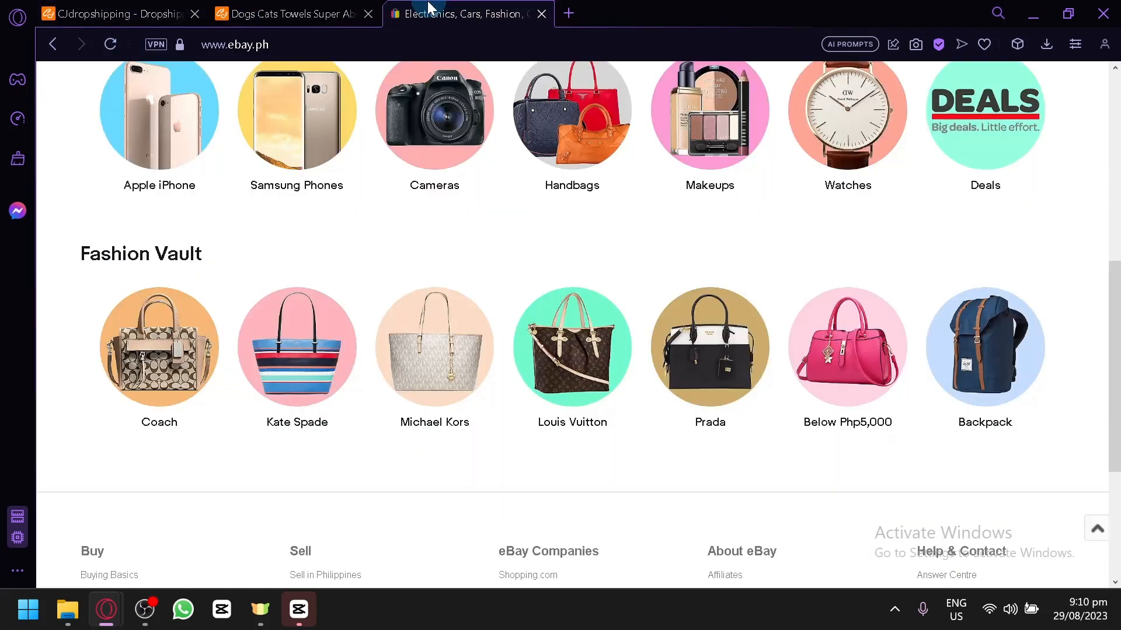
click(313, 12)
Step: Select the connected eBay store as the store for the dog towel listing
click(352, 167)
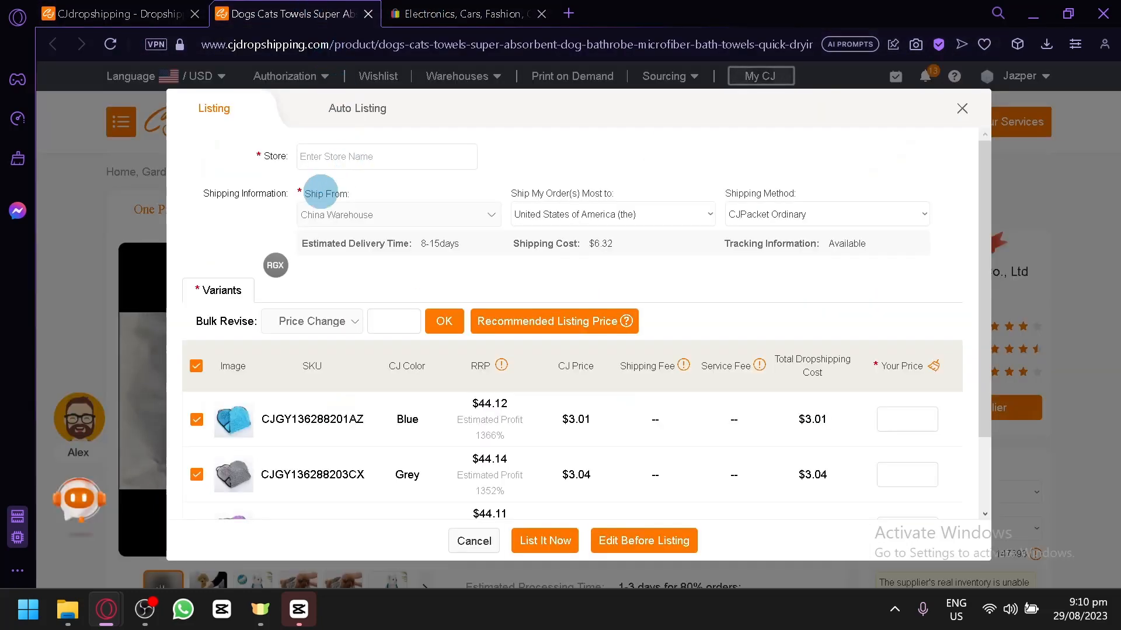
click(336, 156)
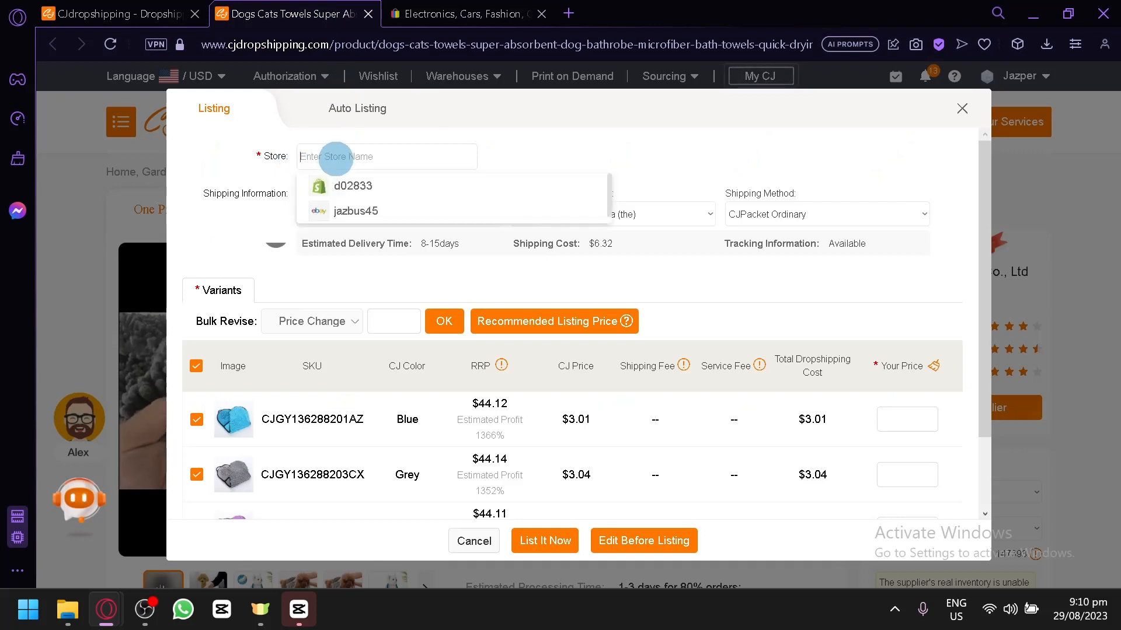
click(361, 213)
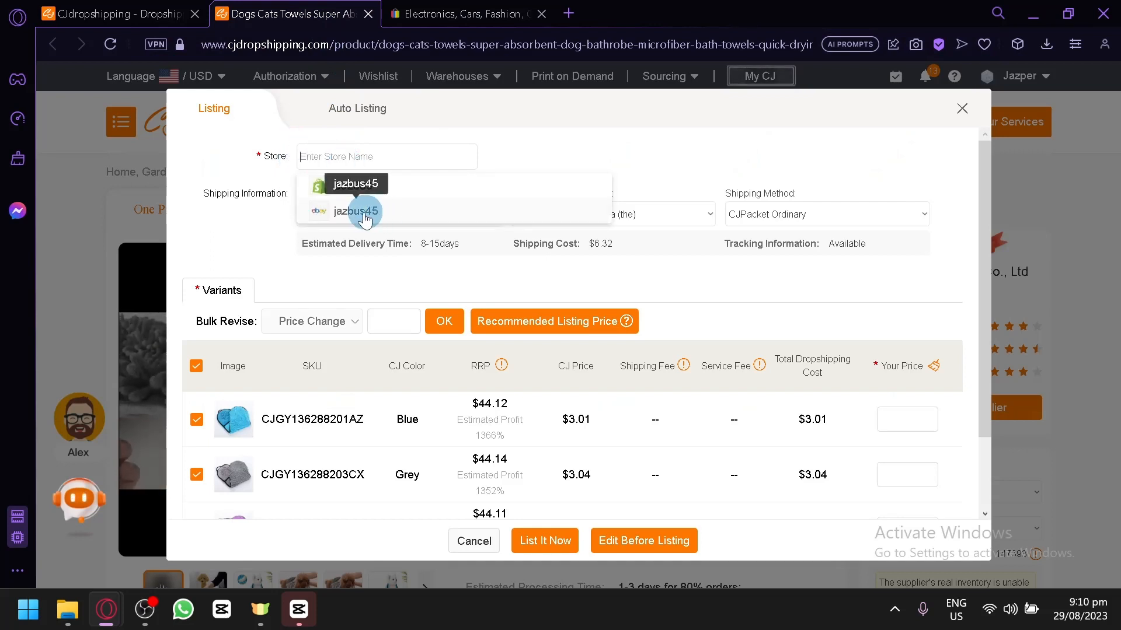
click(376, 215)
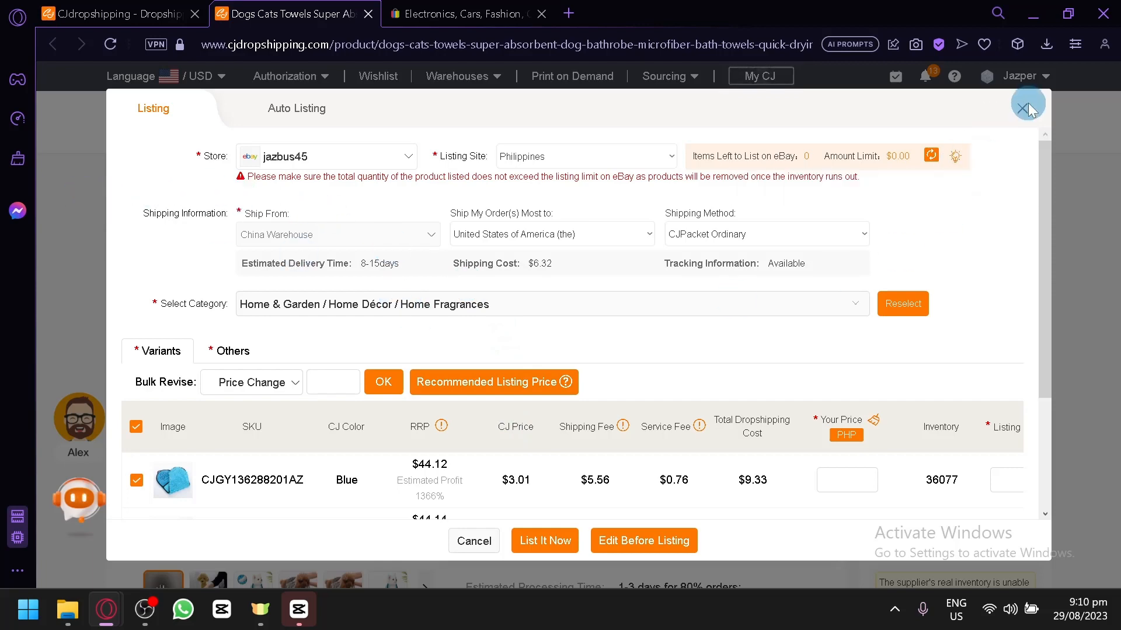
Step: Return to the CJdropshipping home page and browse the other products available for listing
click(114, 13)
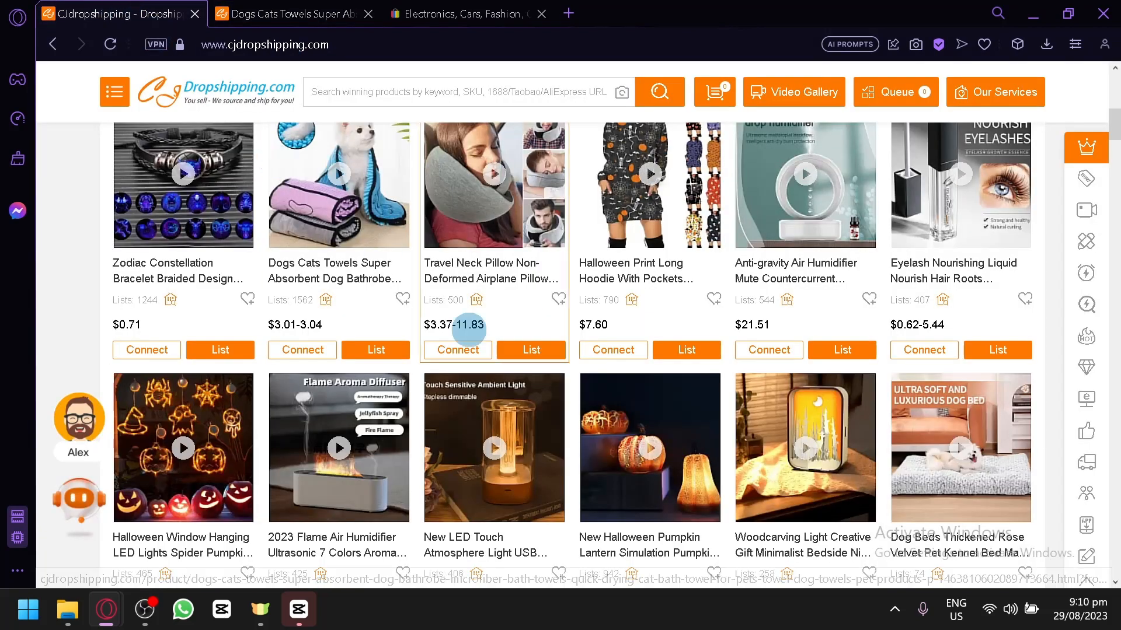
scroll(513, 349, down, 4)
scroll(513, 349, up, 4)
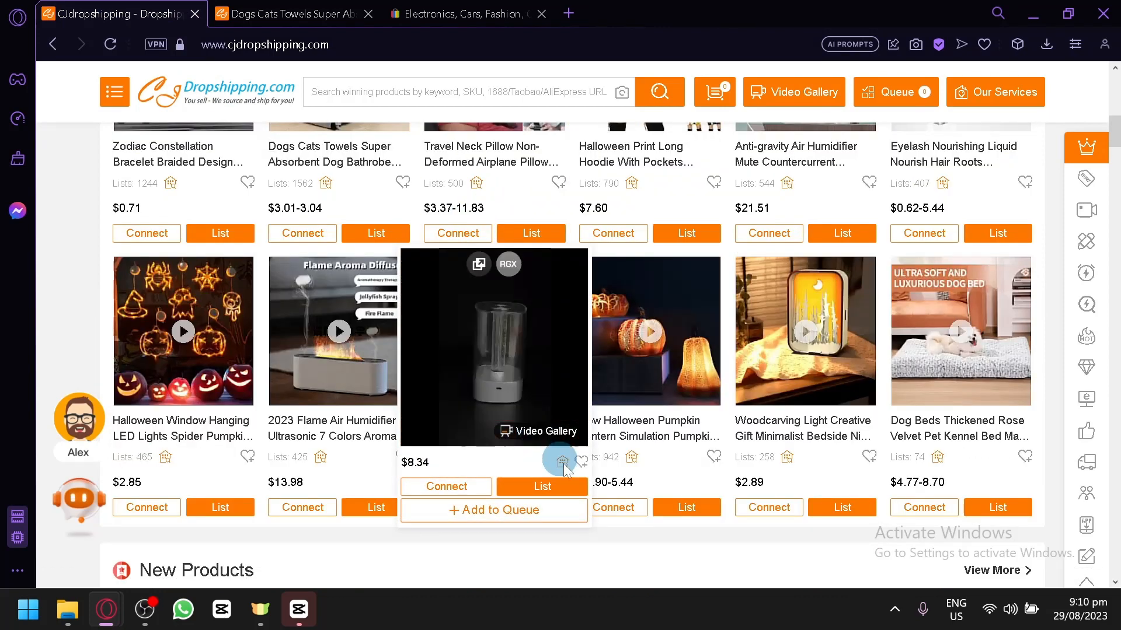
Step: Open the listing form for the $8.34 LED touch atmosphere light and select the connected eBay store as its store
click(562, 486)
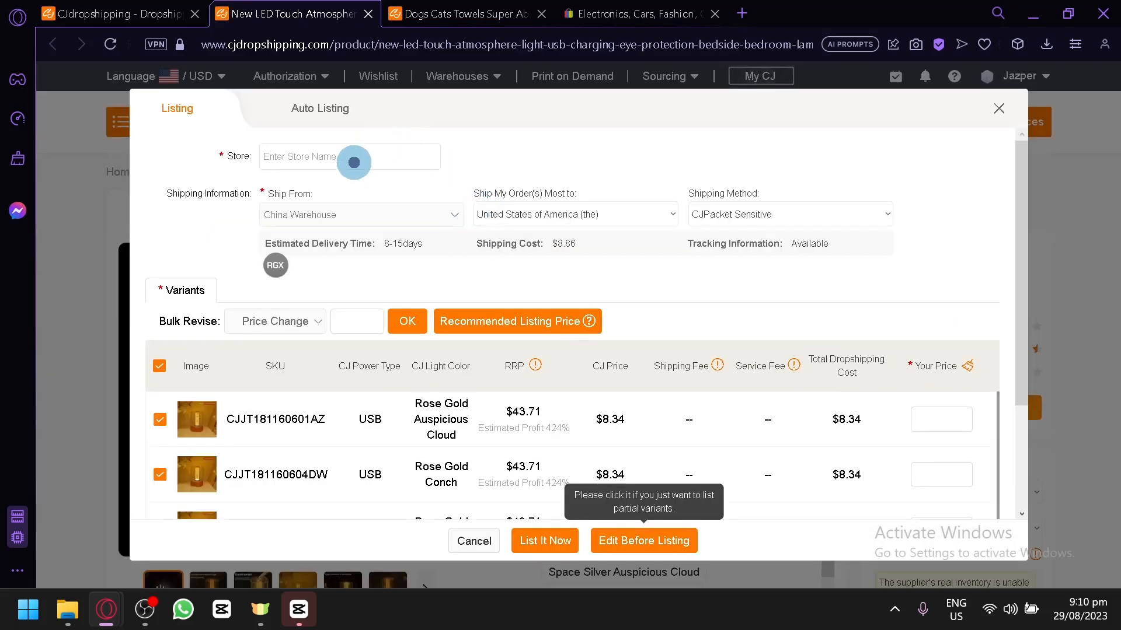
click(352, 159)
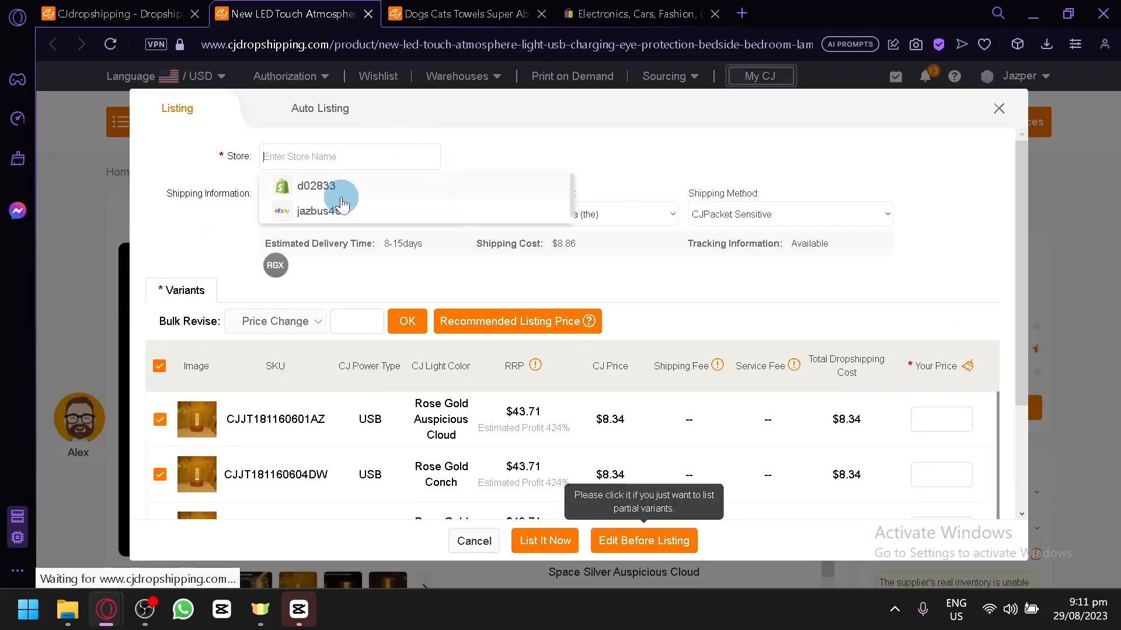
click(282, 211)
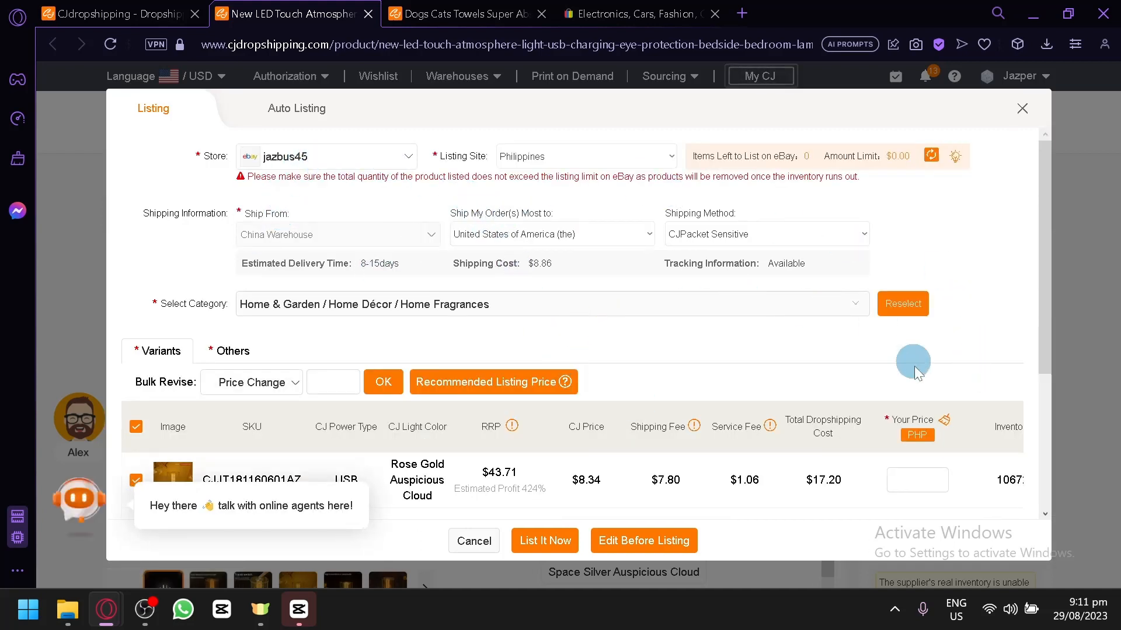
Step: Review the light's variant rows and its eBay listing settings, and switch to the eBay home page
scroll(580, 288, down, 3)
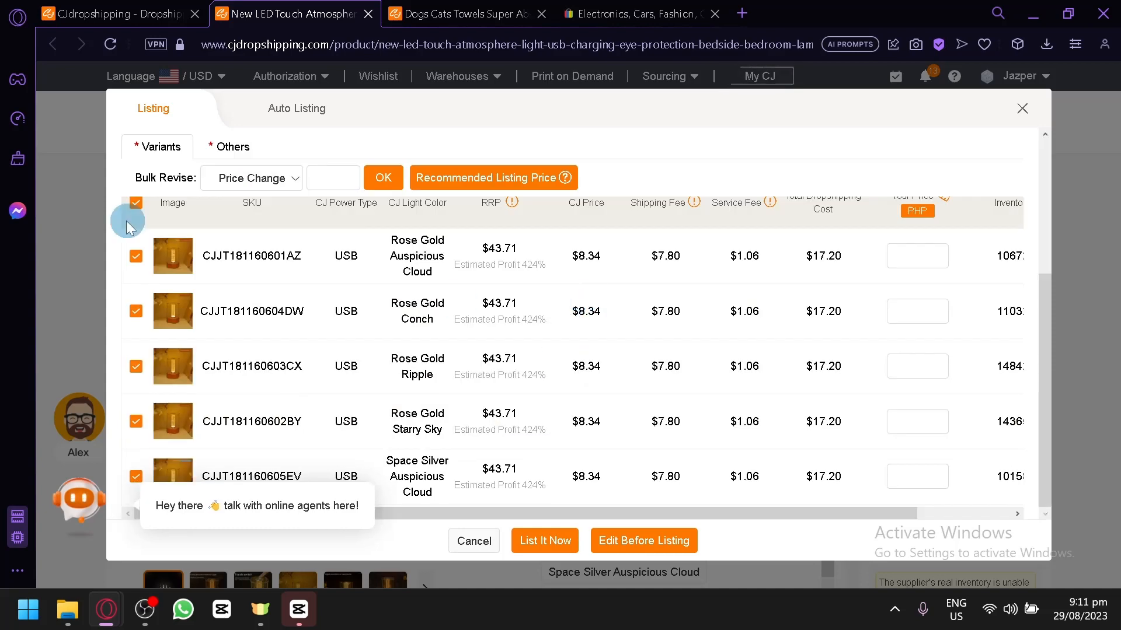
scroll(232, 316, up, 3)
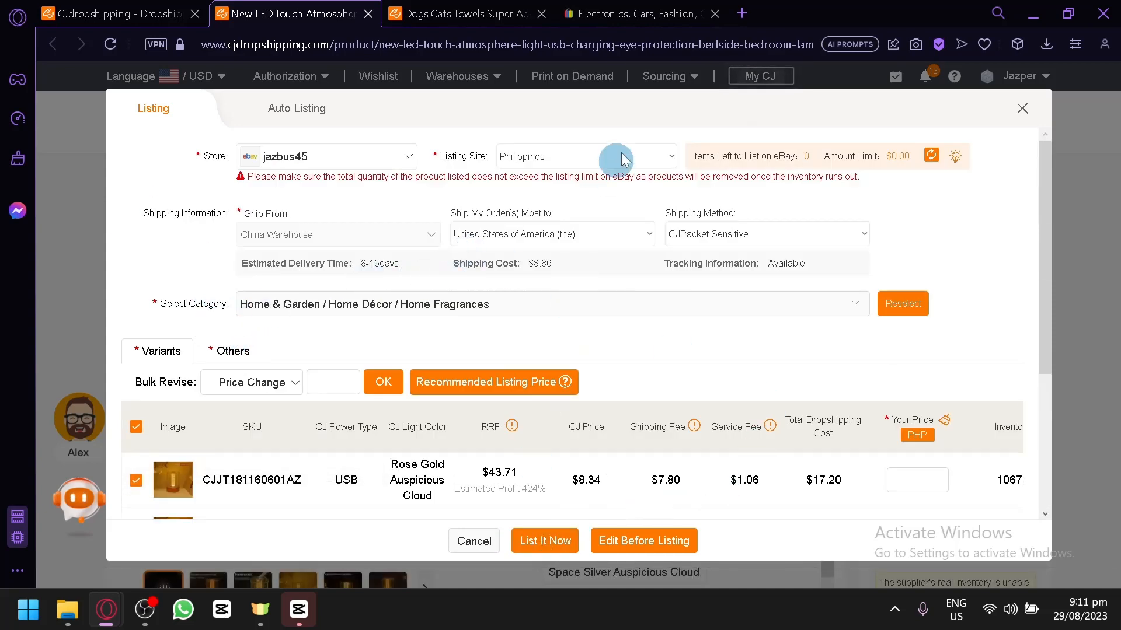
click(654, 8)
scroll(597, 120, up, 8)
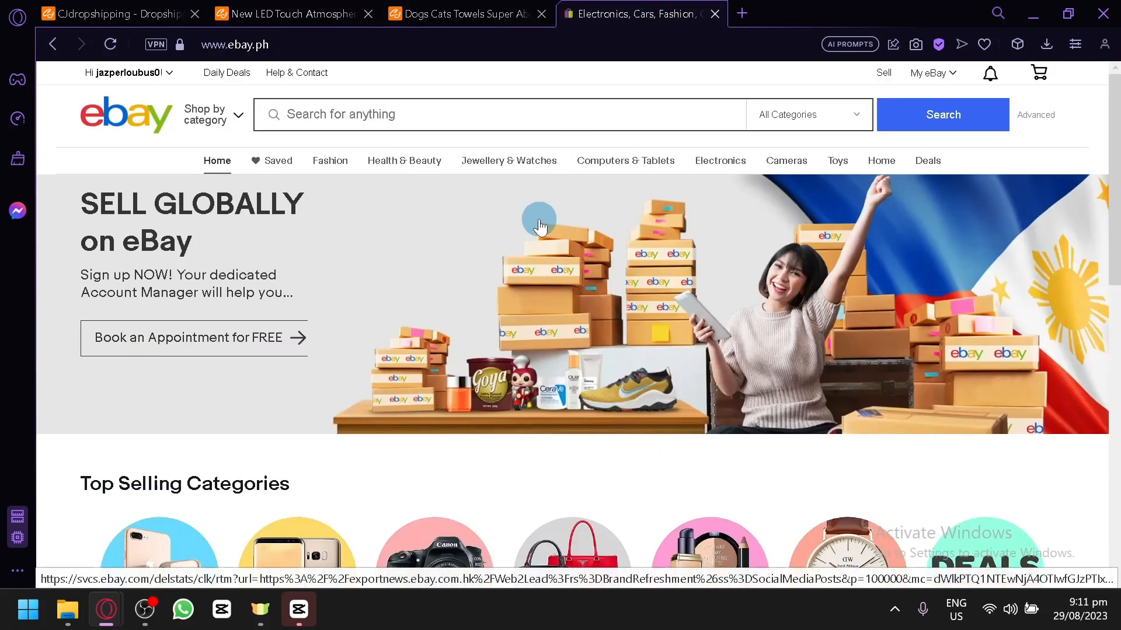